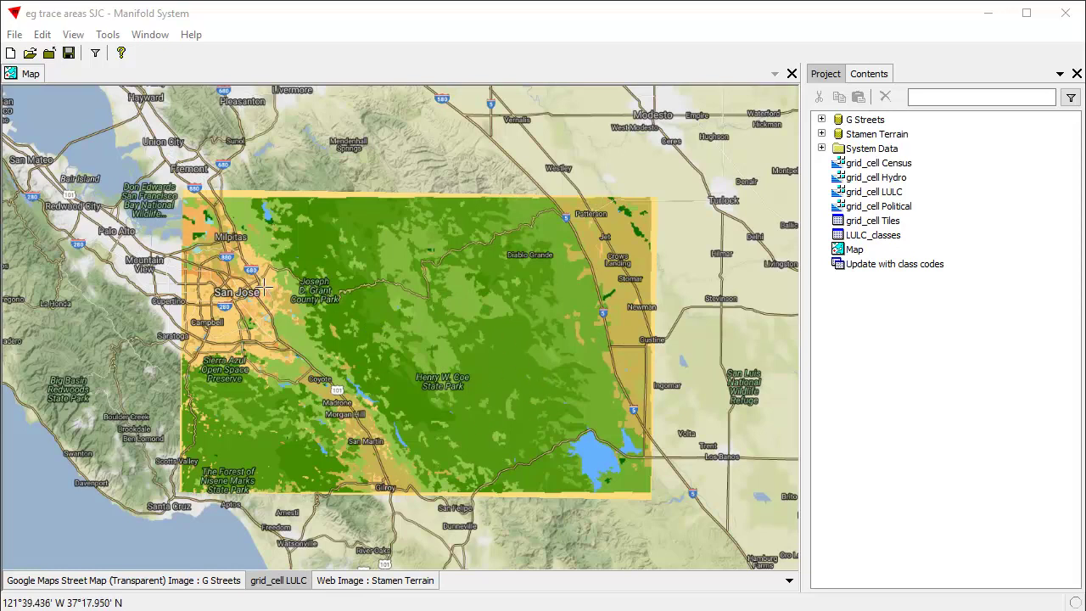
# - Hide the G Streets layer and zoom in on the grid_cell LULC raster's classes
pyautogui.moveTo(272, 288); pyautogui.dragTo(409, 375)
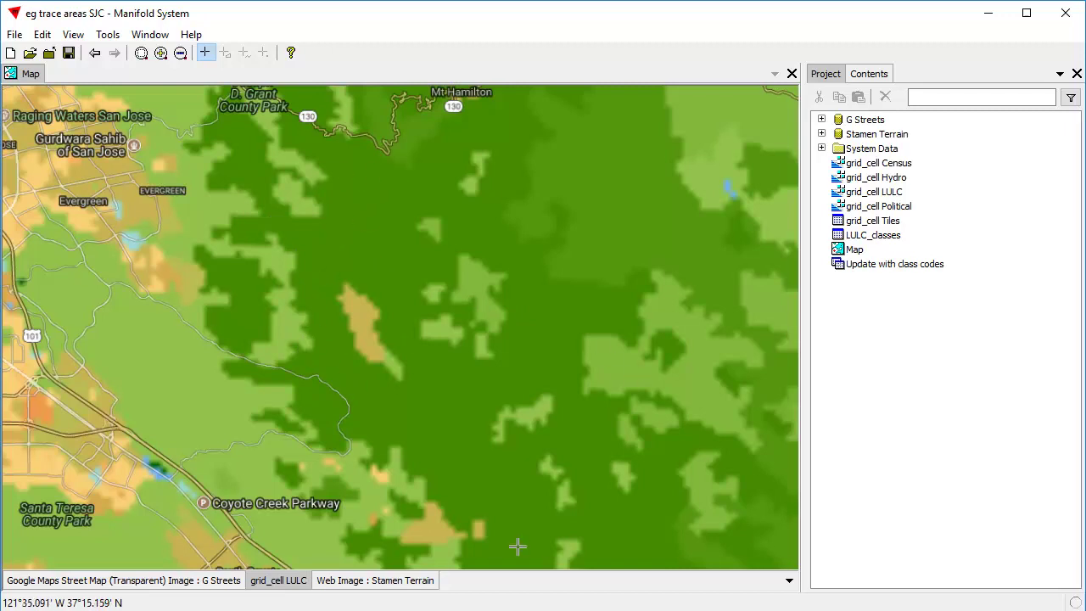
pyautogui.click(95, 54)
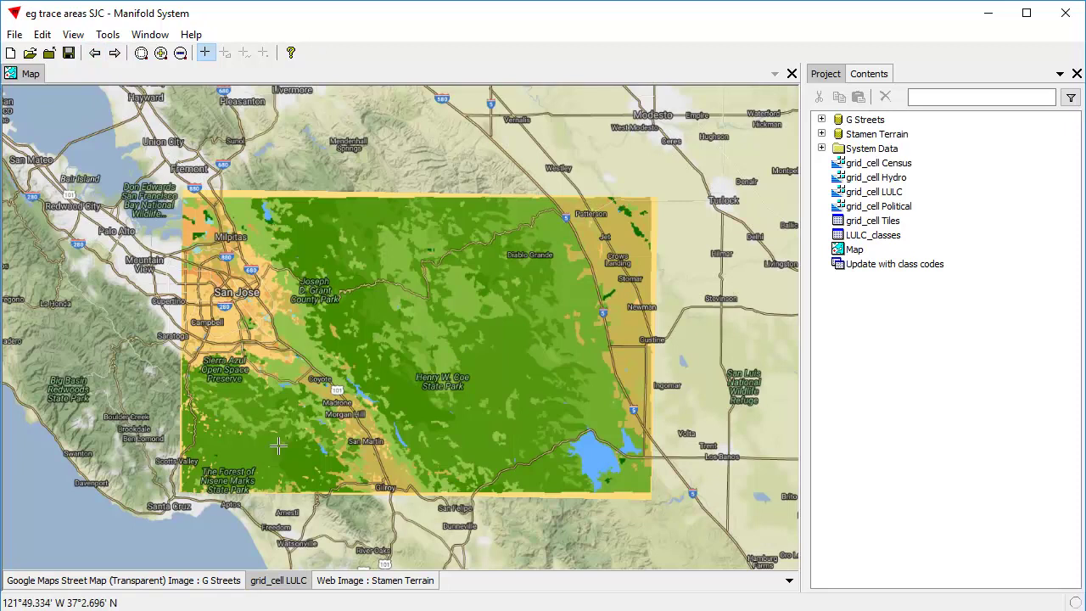
pyautogui.keyDown('shift'); pyautogui.click(212, 581); pyautogui.keyUp('shift')
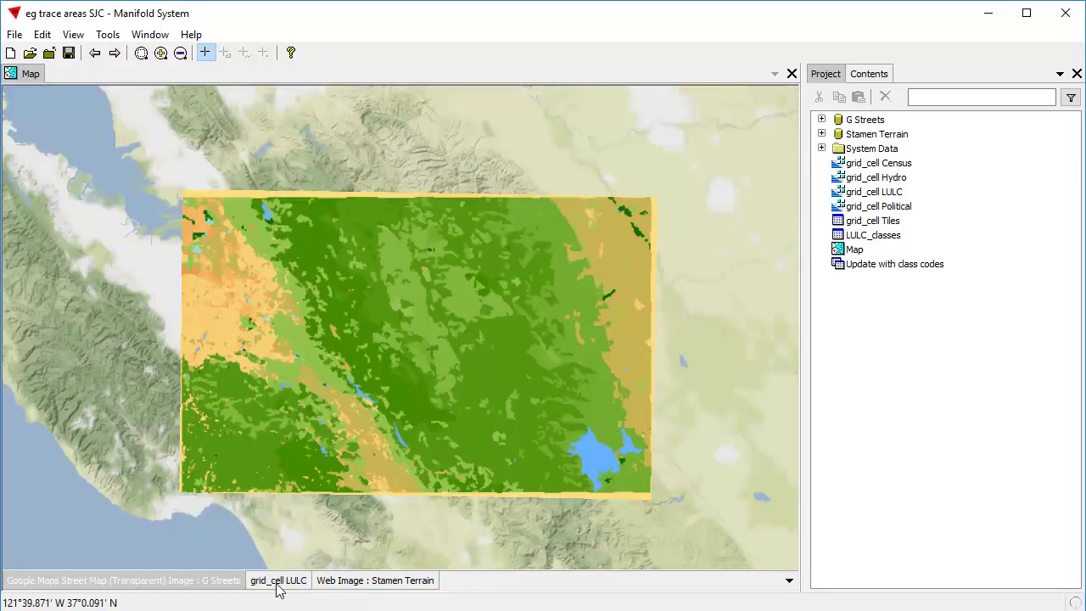
pyautogui.click(297, 582)
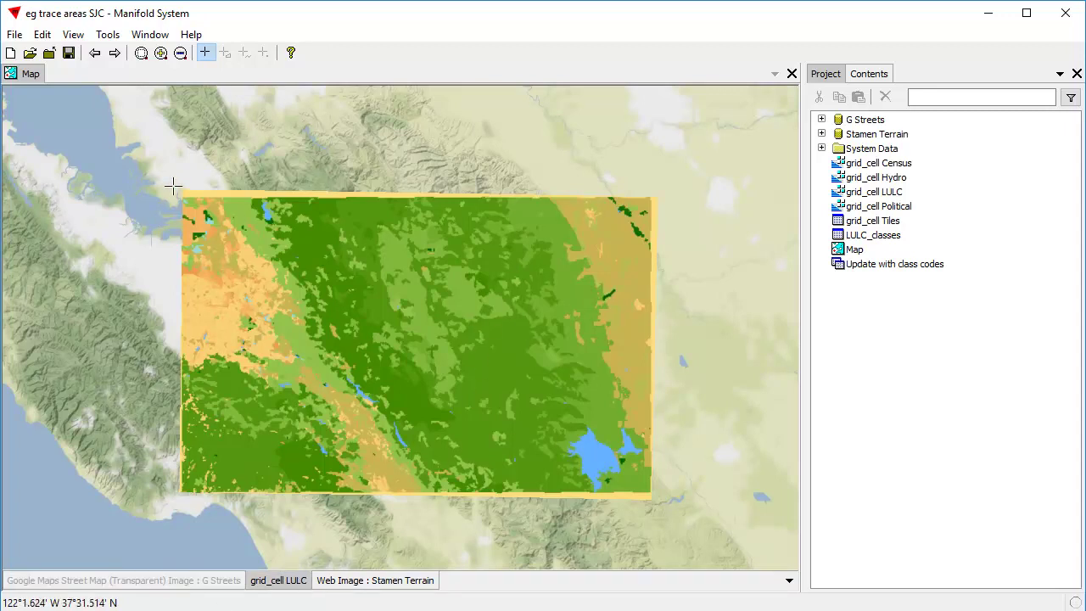
pyautogui.moveTo(174, 186); pyautogui.dragTo(659, 502)
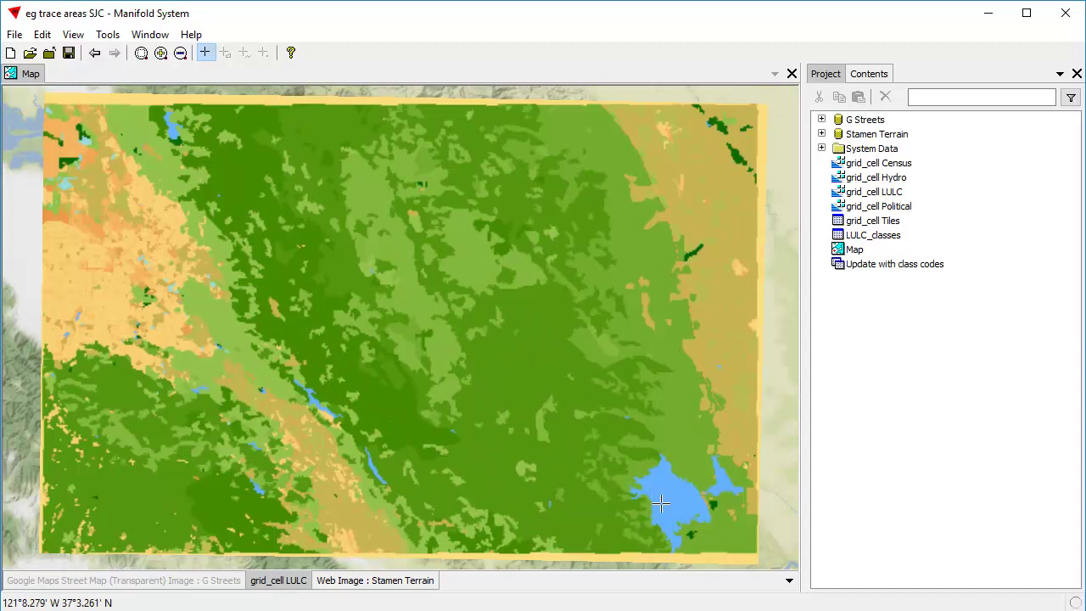
pyautogui.scroll(2, 212, 329)
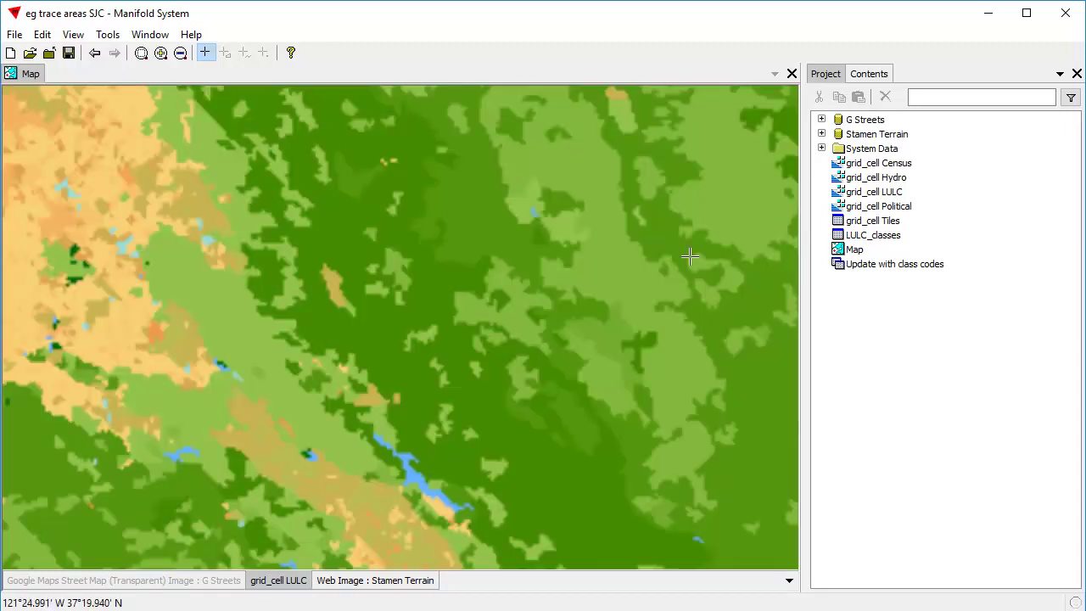
# - Show the Transform pane in Contents and select the Trace Areas transform
pyautogui.click(867, 75)
pyautogui.click(885, 98)
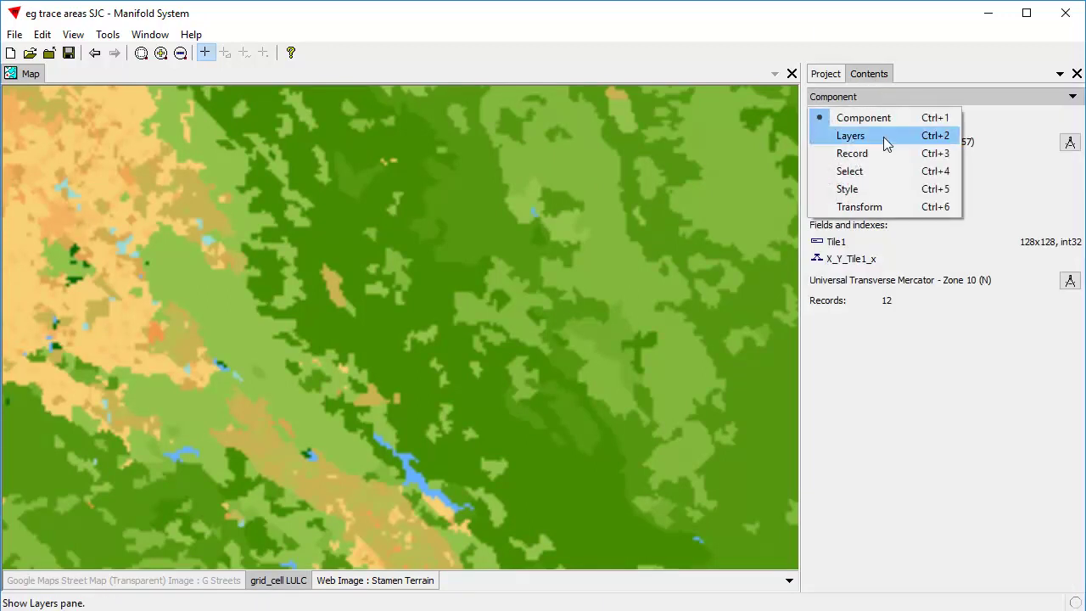
pyautogui.click(897, 208)
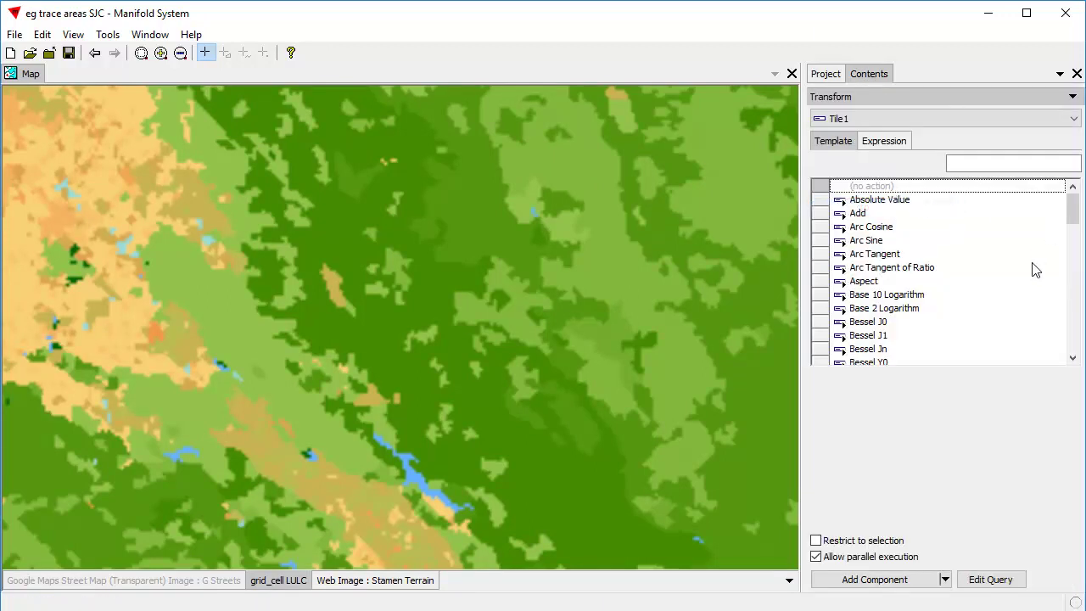
pyautogui.moveTo(1073, 214); pyautogui.dragTo(1072, 339)
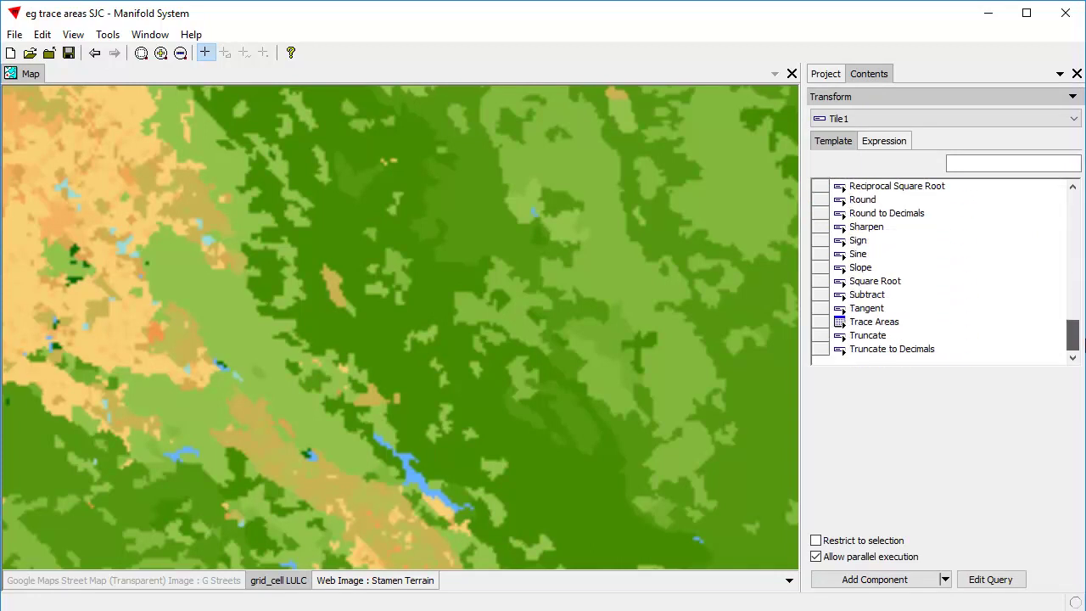
pyautogui.click(893, 322)
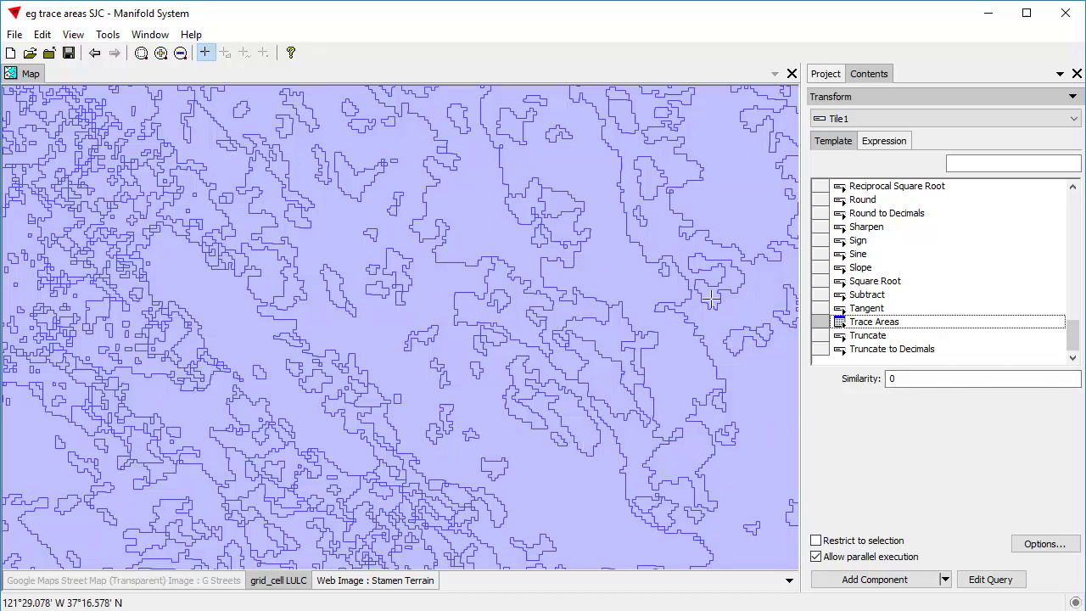
# - Preview Similarity values 20, 50 and 30, then settle on Similarity 0
pyautogui.doubleClick(889, 378)
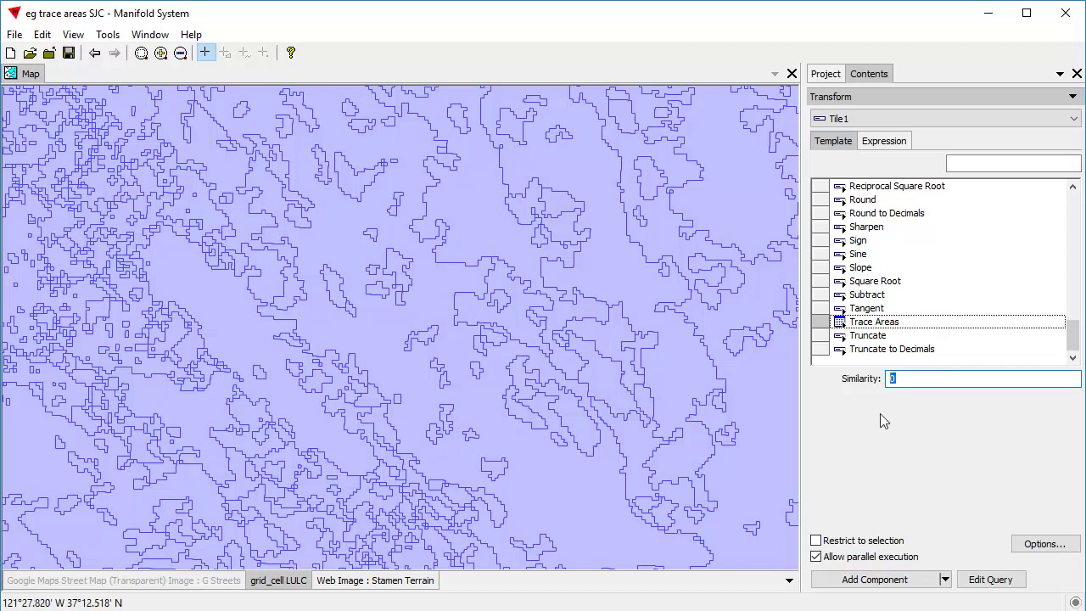
pyautogui.write('20')
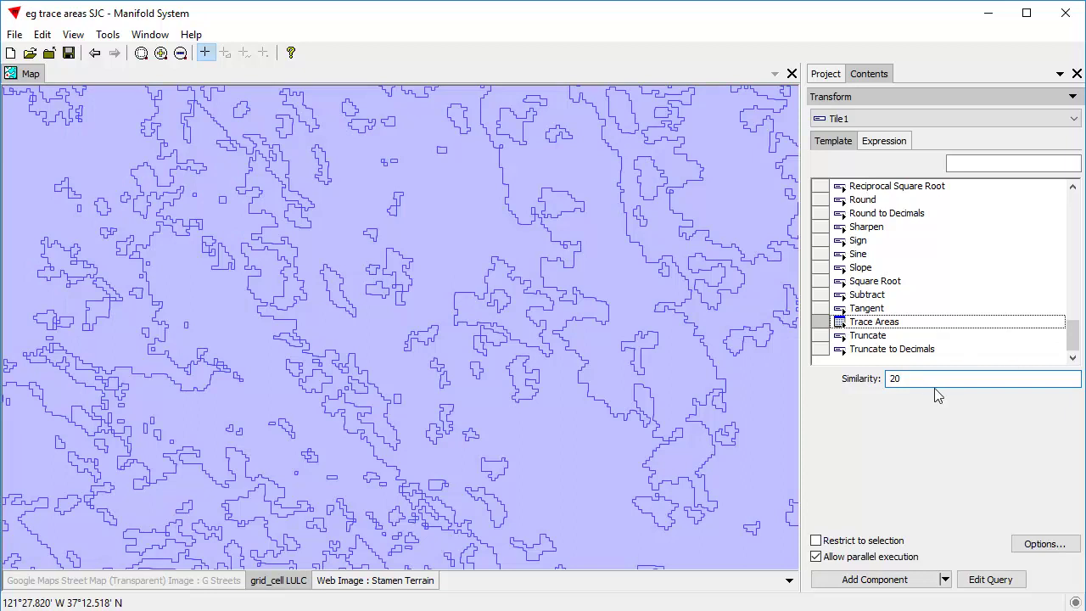
pyautogui.moveTo(925, 379); pyautogui.dragTo(857, 382)
pyautogui.write('50')
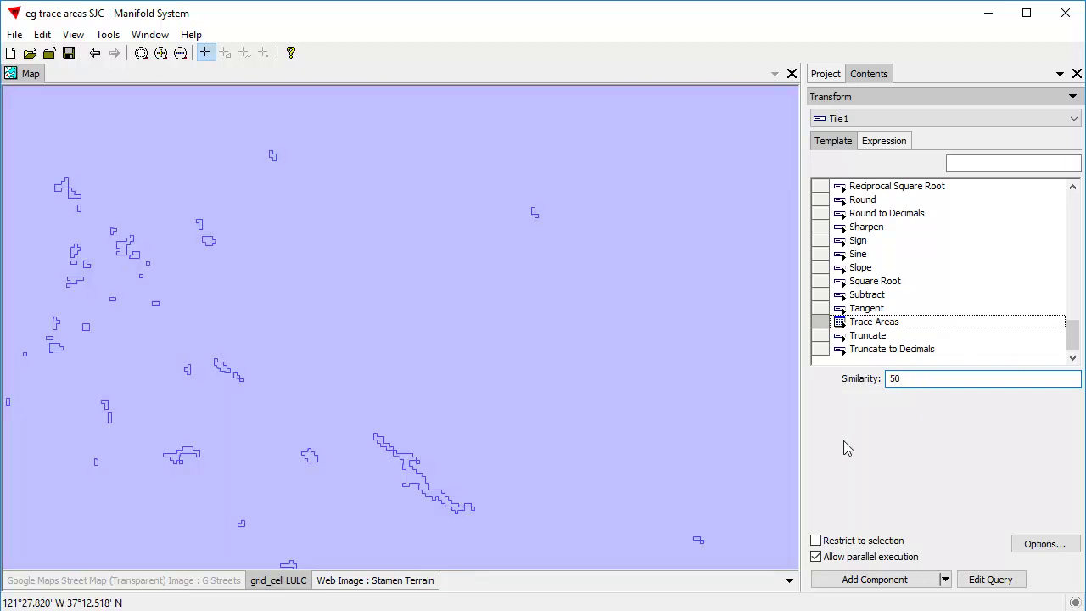
pyautogui.moveTo(959, 382); pyautogui.dragTo(876, 384)
pyautogui.write('30')
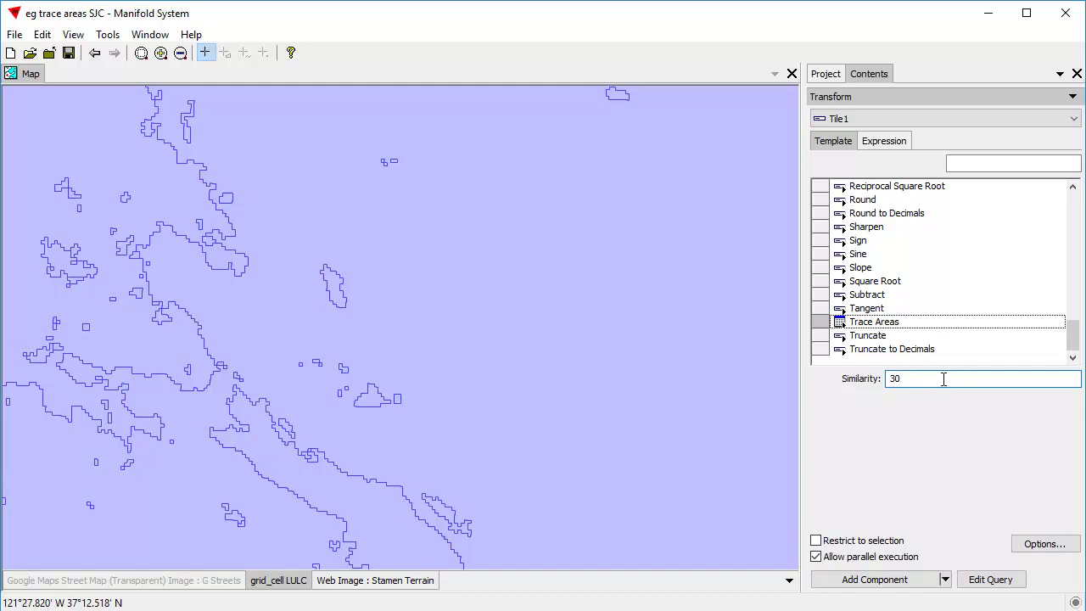
pyautogui.moveTo(945, 378); pyautogui.dragTo(784, 367)
pyautogui.write('0')
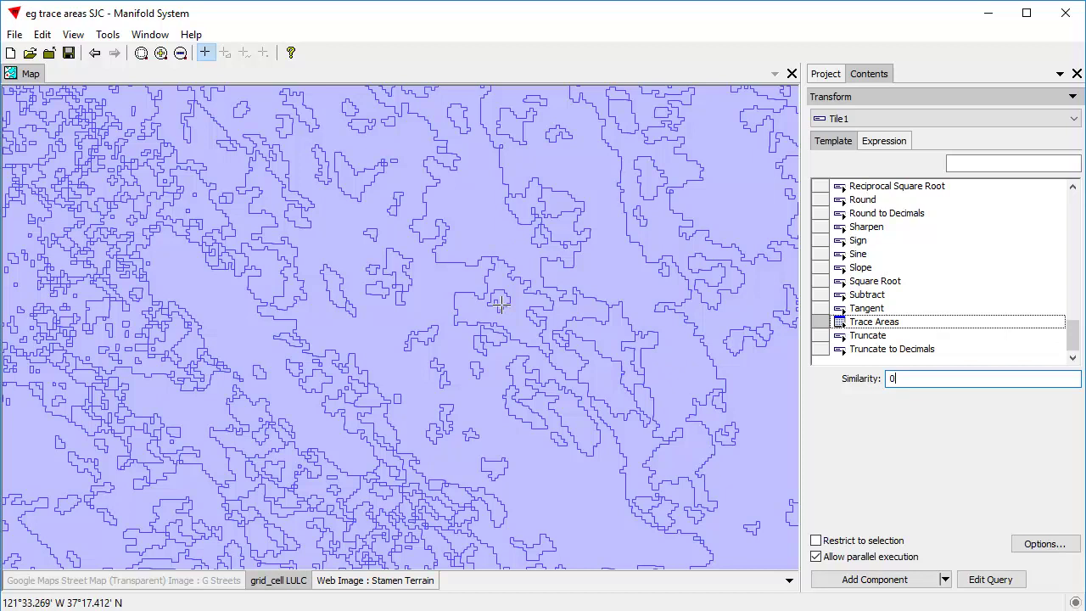
# - Create the traced areas components and open the grid_cell Tiles Trace Areas table
pyautogui.click(908, 581)
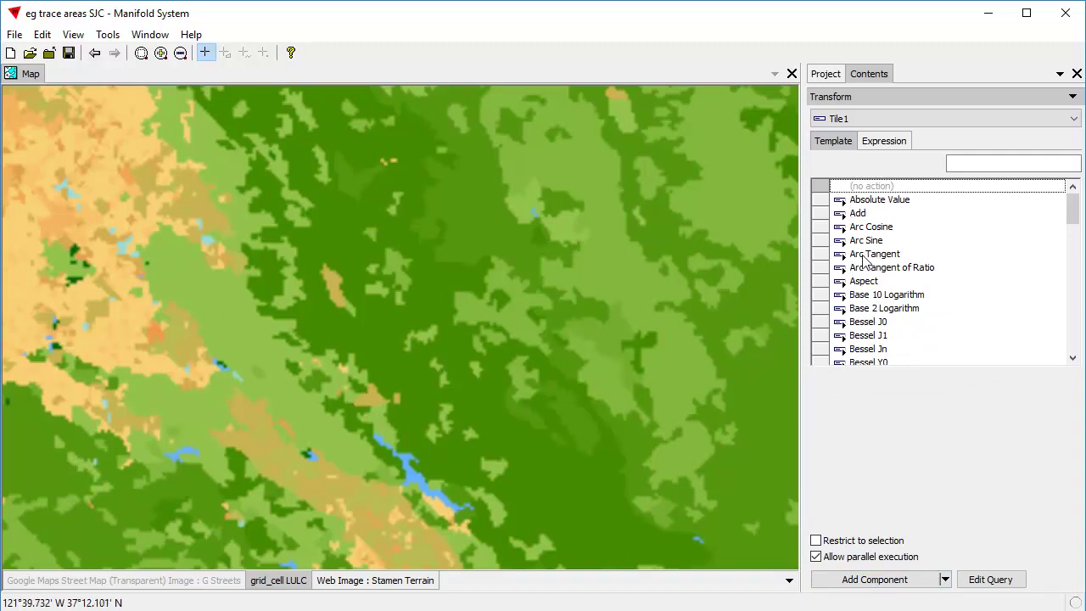
pyautogui.click(826, 74)
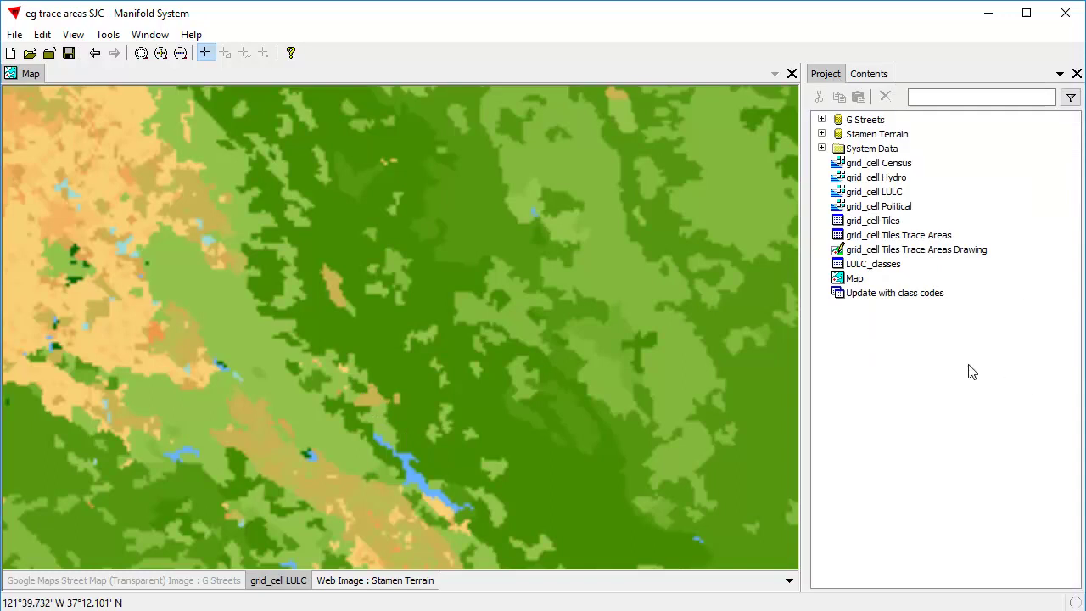
pyautogui.click(948, 249)
pyautogui.click(940, 237)
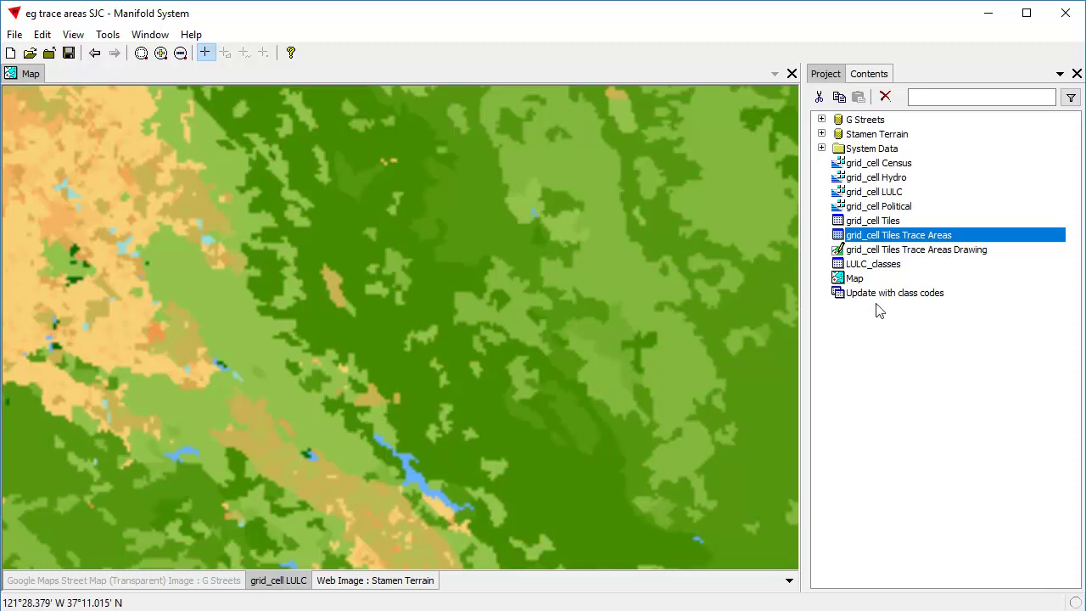
pyautogui.doubleClick(900, 237)
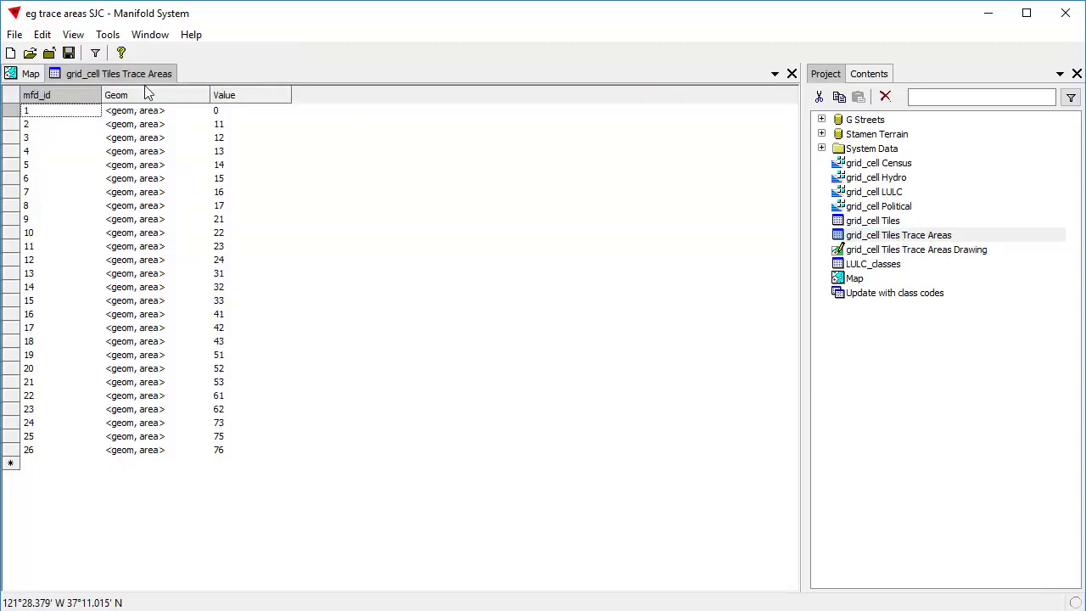
# - Float and shrink the table window, and add the traced areas drawing to the map
pyautogui.doubleClick(146, 77)
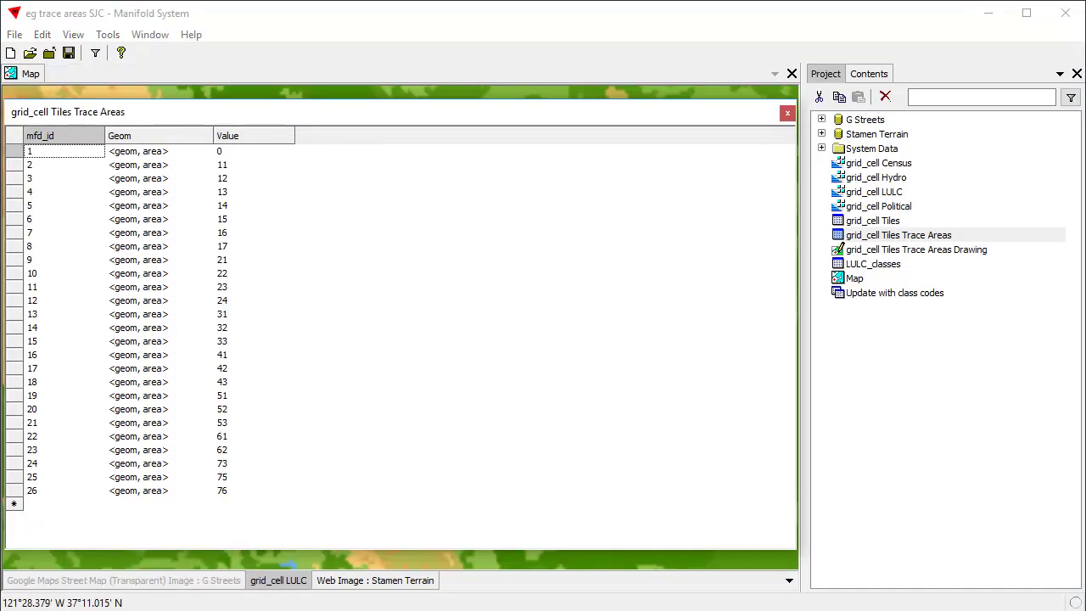
pyautogui.moveTo(796, 552)
pyautogui.mouseDown()
pyautogui.moveTo(390, 306)
pyautogui.moveTo(478, 582)
pyautogui.moveTo(361, 298)
pyautogui.moveTo(339, 215)
pyautogui.mouseUp()
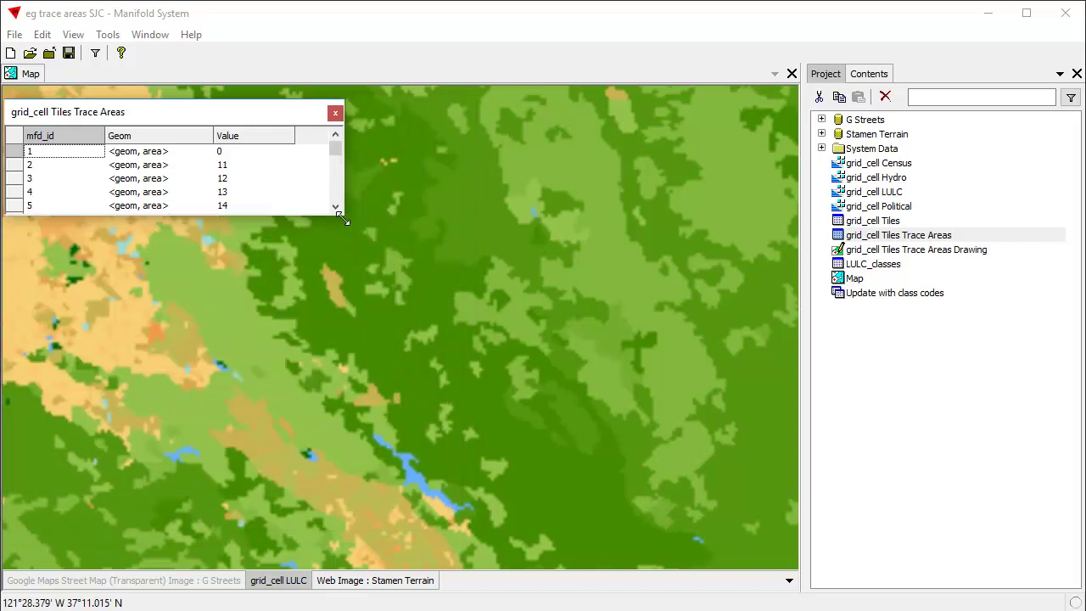
pyautogui.moveTo(257, 109)
pyautogui.mouseDown()
pyautogui.moveTo(951, 463)
pyautogui.moveTo(949, 575)
pyautogui.moveTo(990, 407)
pyautogui.mouseUp()
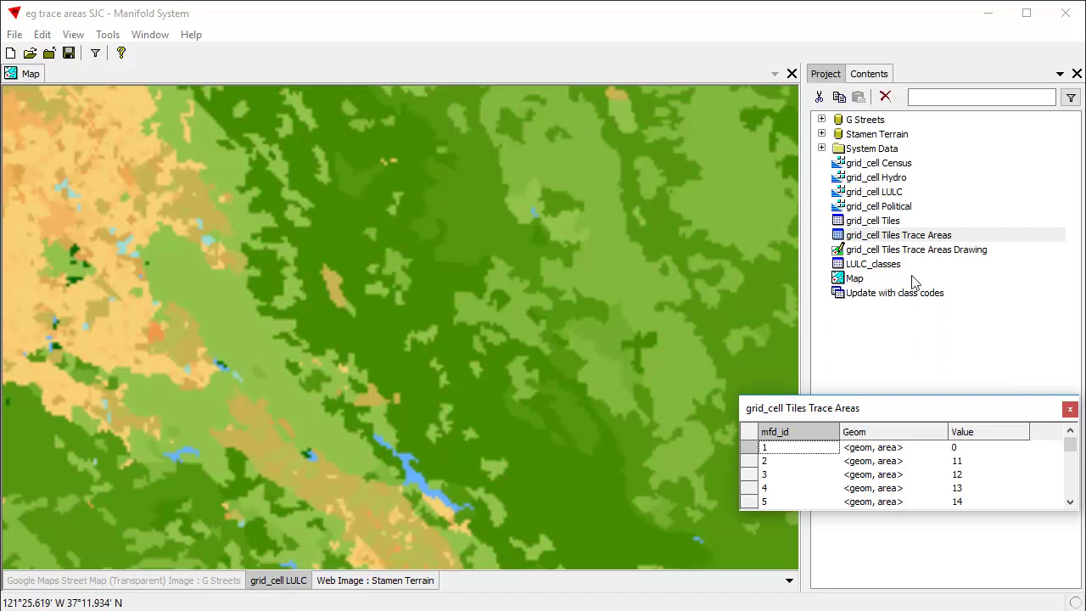
pyautogui.moveTo(945, 251); pyautogui.dragTo(294, 273)
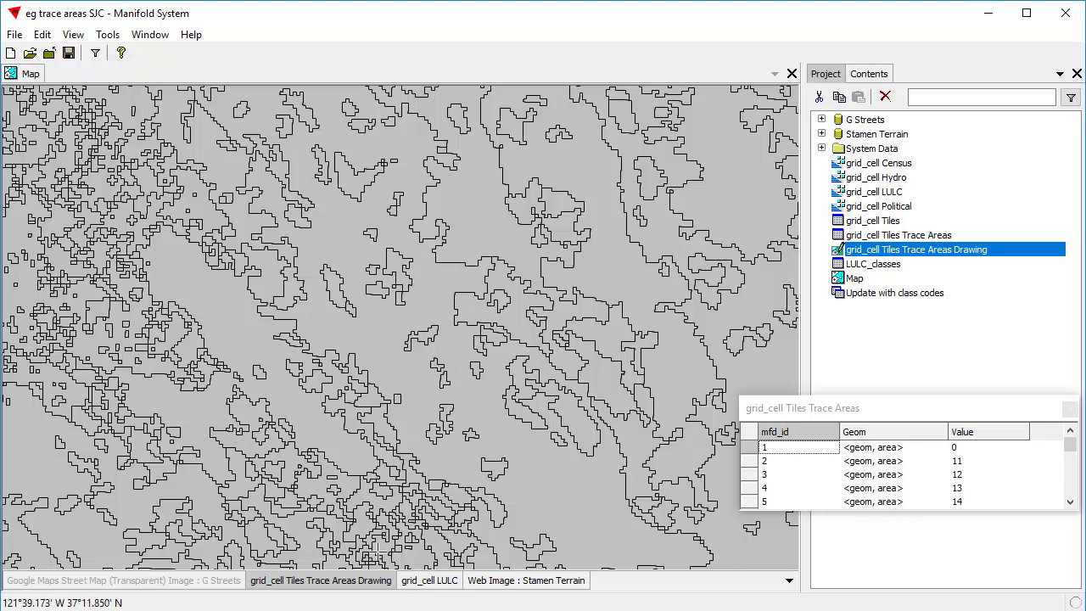
# - Float the traced areas table over the map and switch the contents panel to Style
pyautogui.click(14, 82)
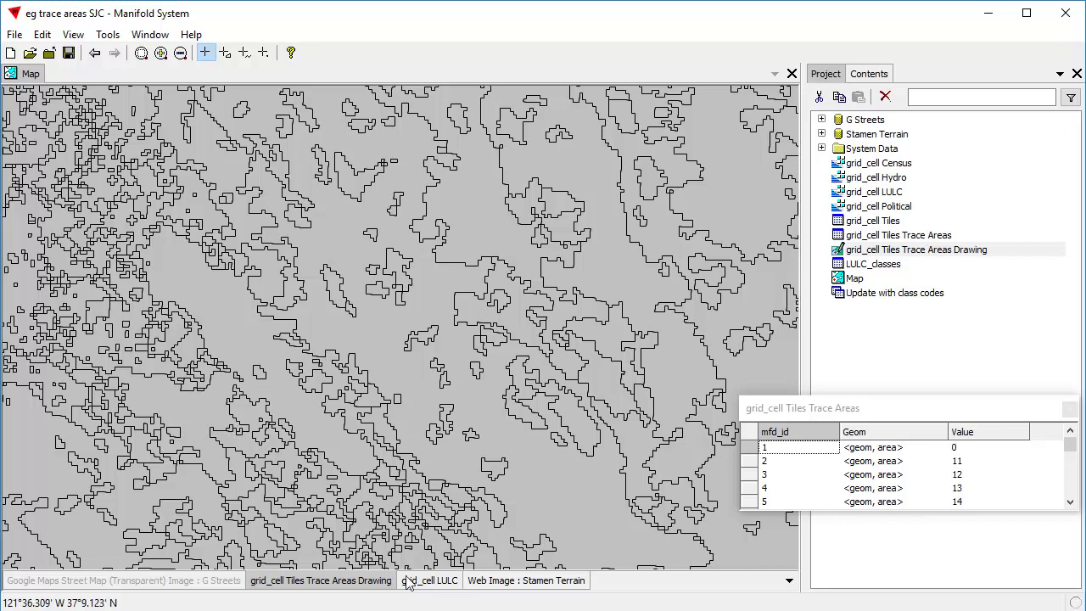
pyautogui.click(874, 74)
pyautogui.moveTo(895, 407)
pyautogui.mouseDown()
pyautogui.moveTo(752, 376)
pyautogui.moveTo(593, 96)
pyautogui.moveTo(614, 156)
pyautogui.mouseUp()
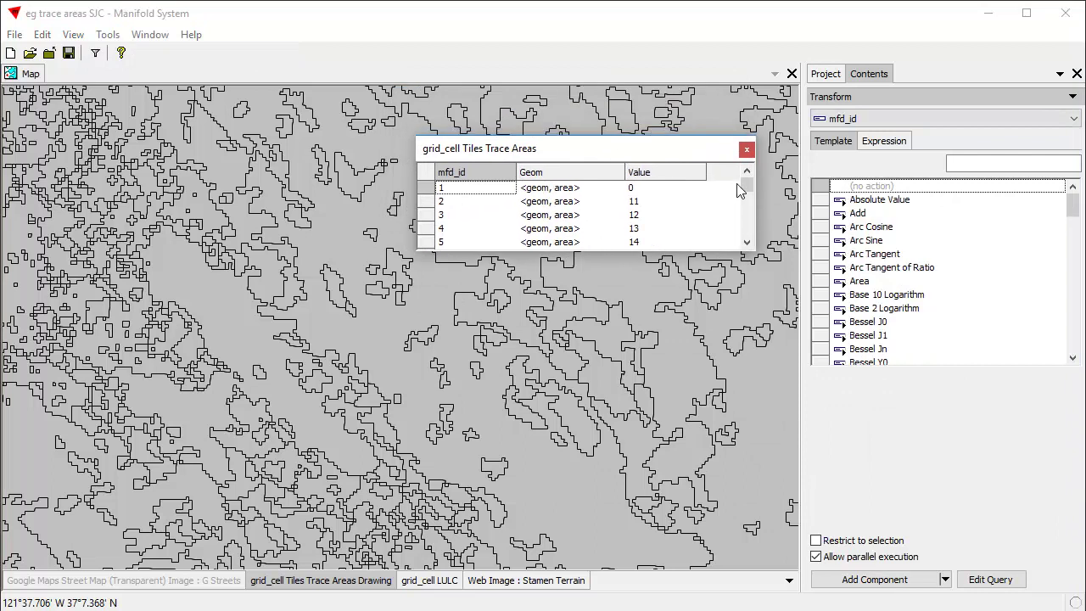
pyautogui.click(984, 98)
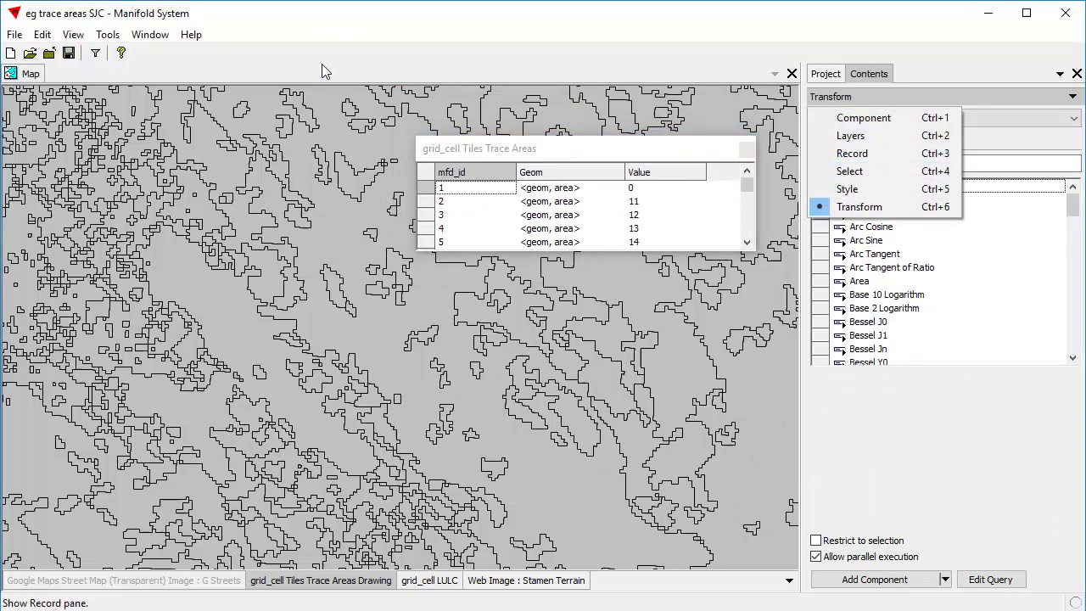
pyautogui.click(465, 508)
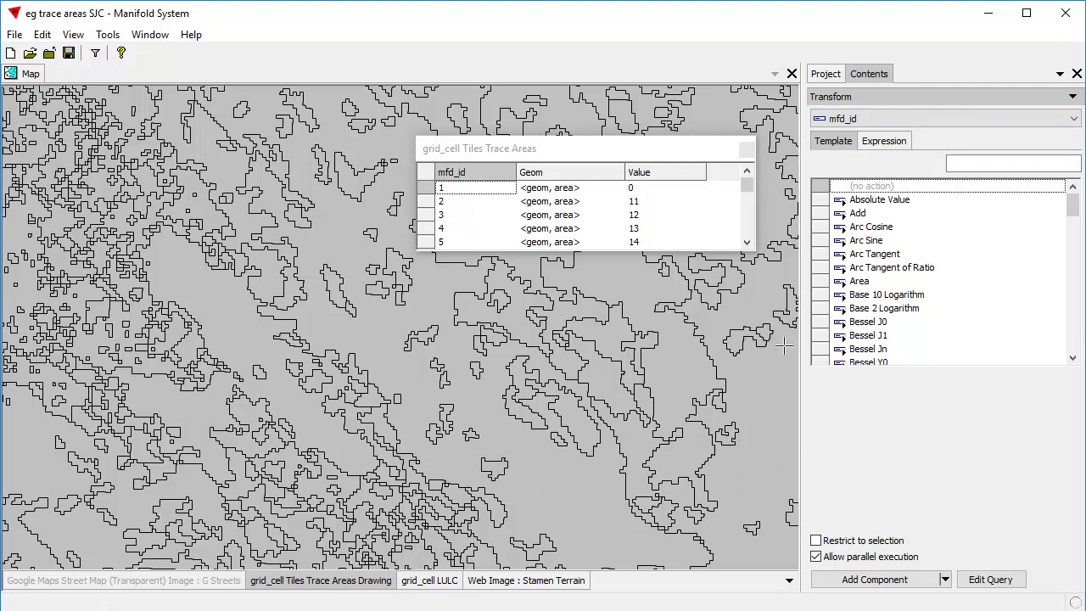
pyautogui.click(887, 101)
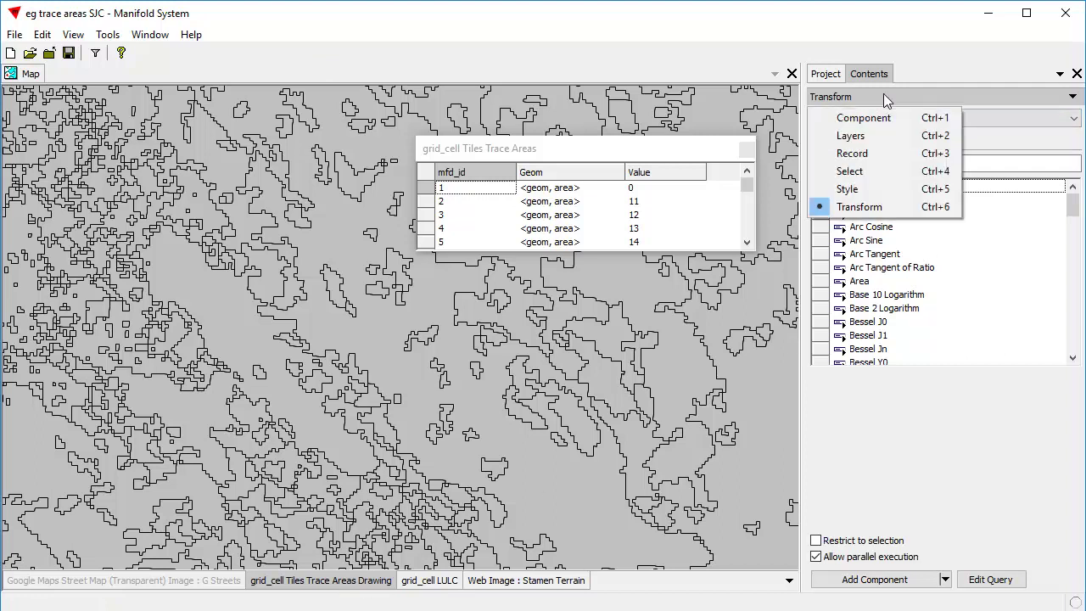
pyautogui.click(881, 186)
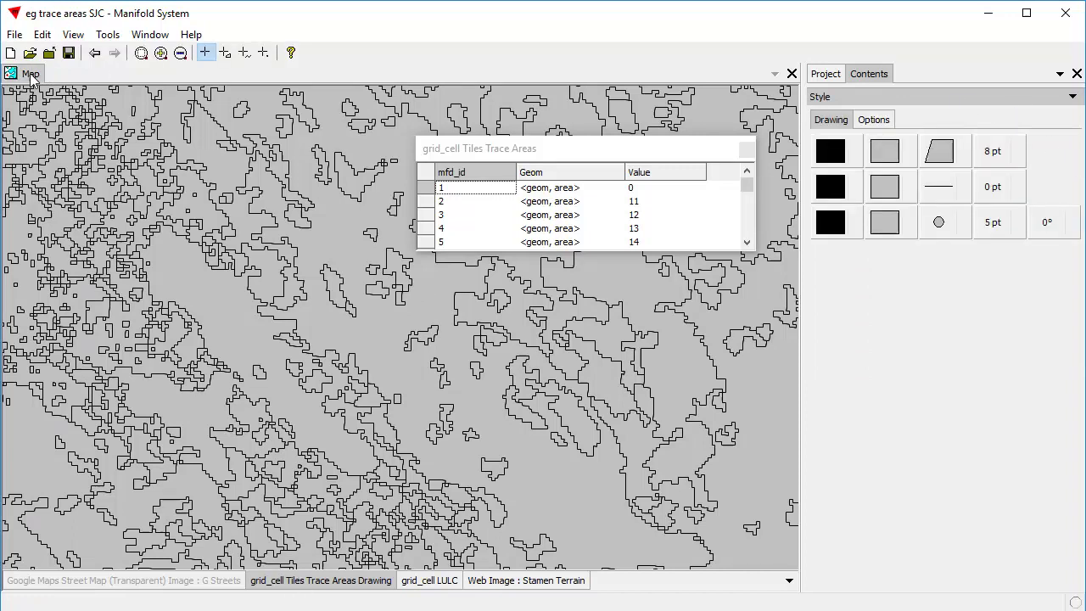
# - Theme the area fill by the Value field using unique values and the CB Paired palette
pyautogui.click(908, 151)
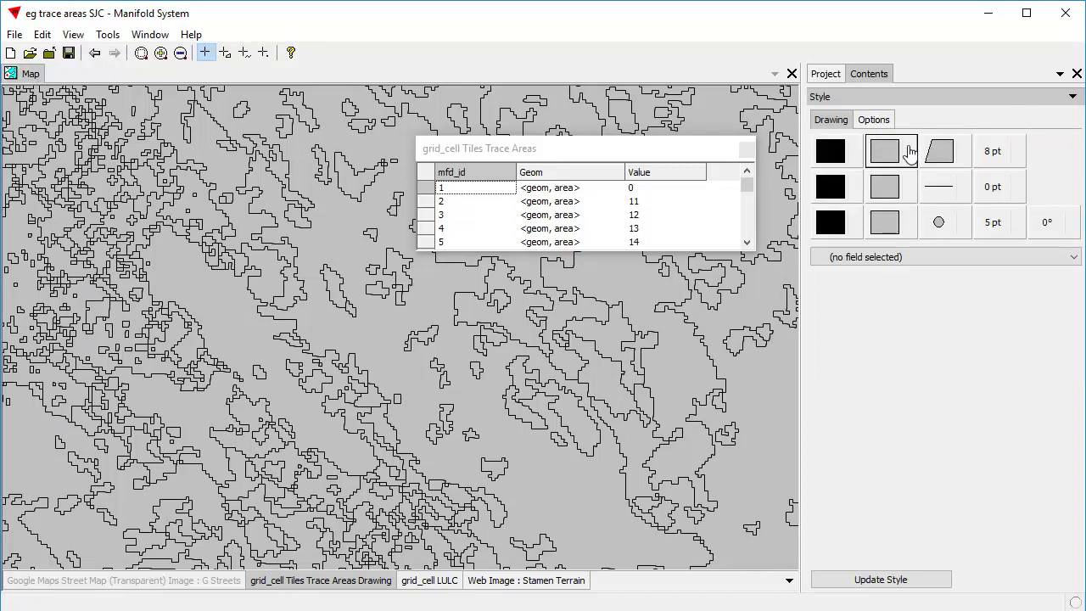
pyautogui.click(1075, 257)
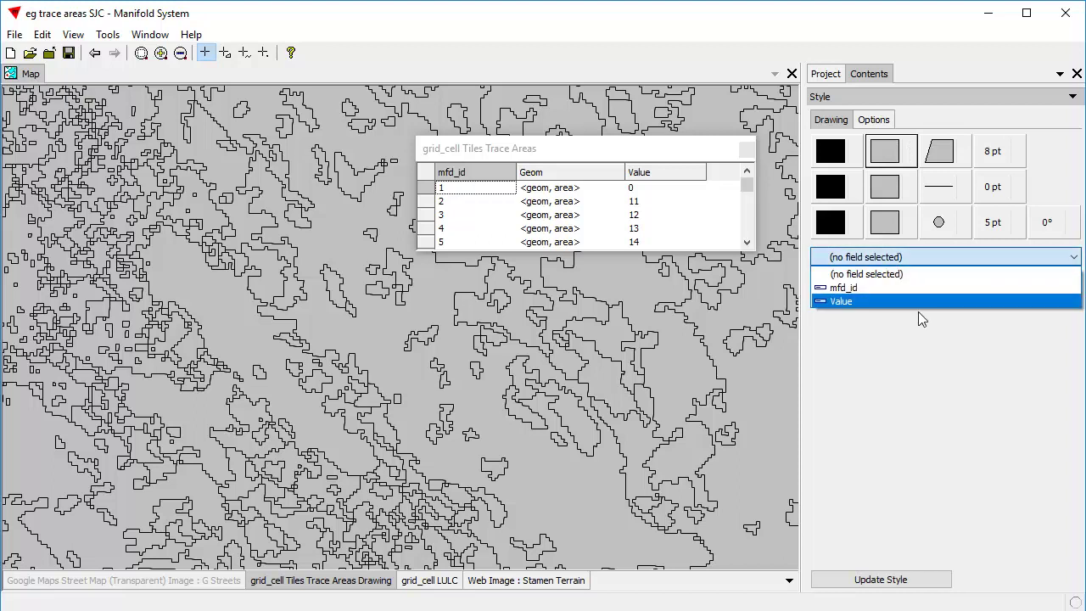
pyautogui.click(910, 303)
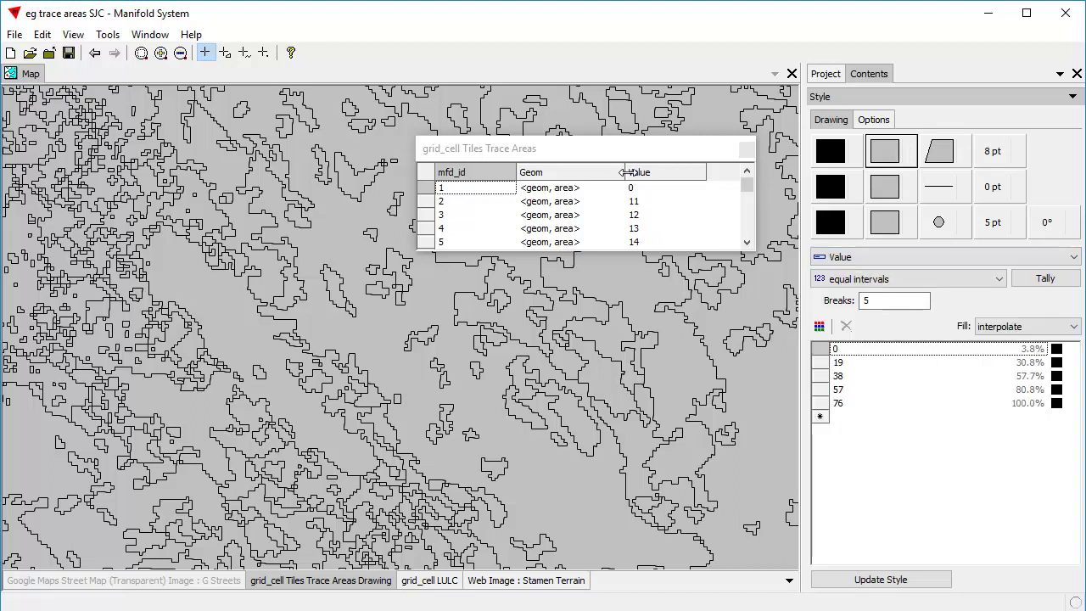
pyautogui.moveTo(929, 301); pyautogui.dragTo(855, 300)
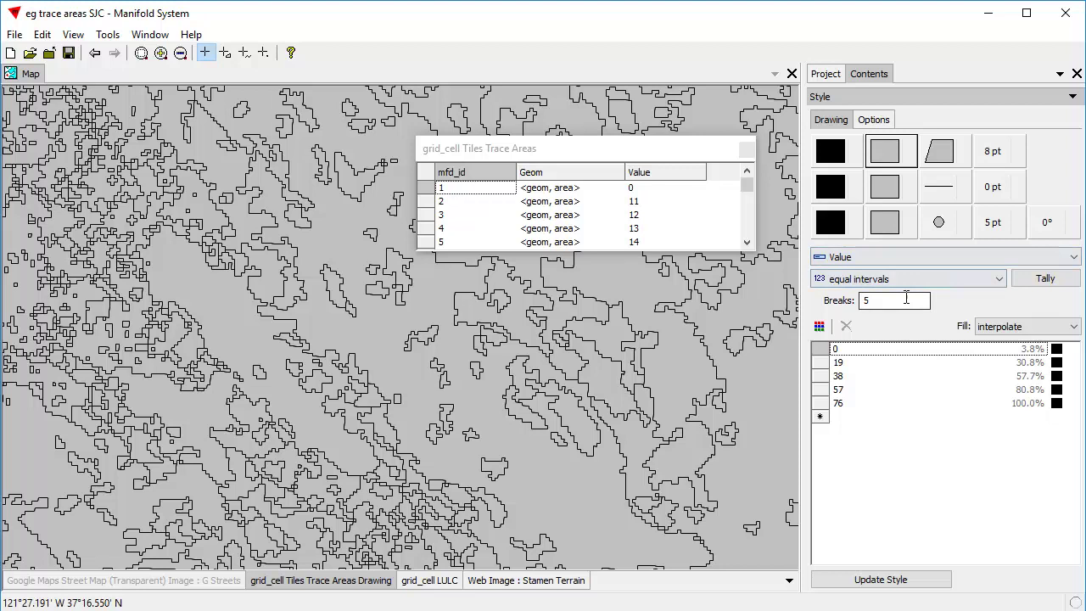
pyautogui.write('100')
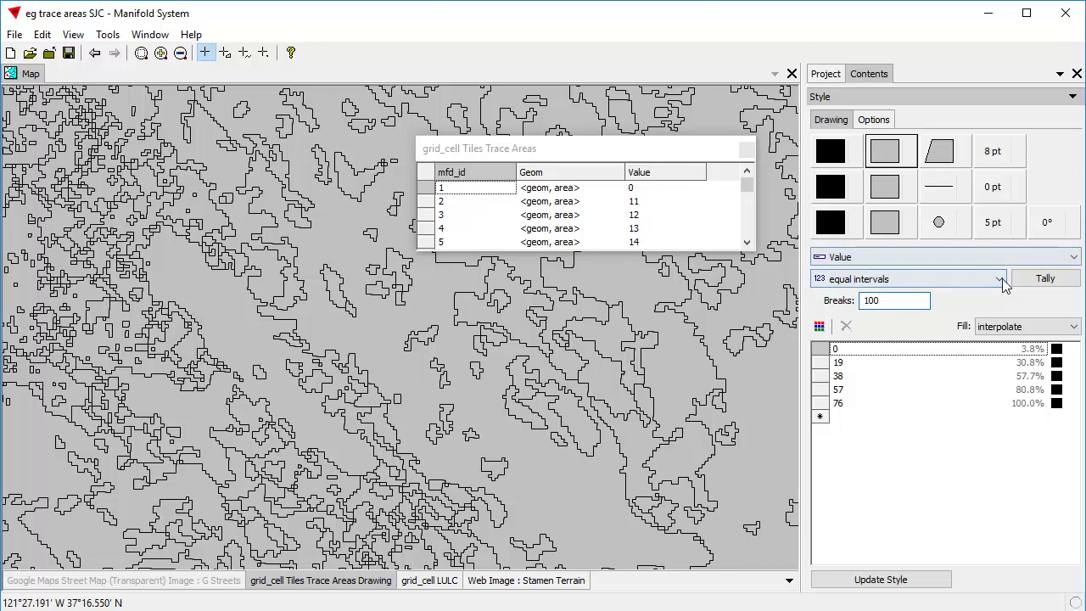
pyautogui.click(934, 279)
pyautogui.click(880, 362)
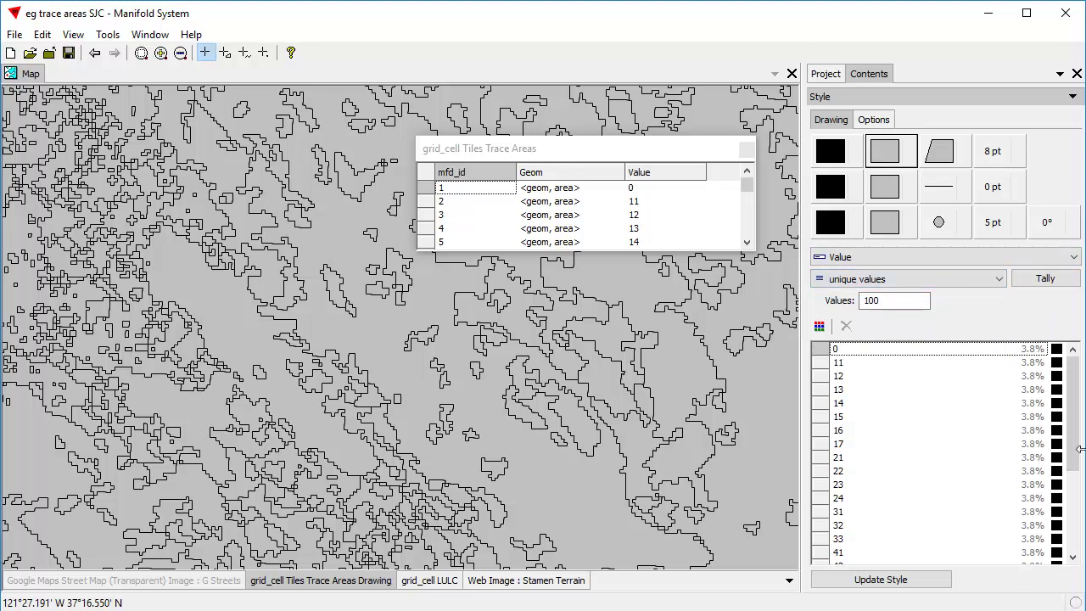
pyautogui.moveTo(1073, 408)
pyautogui.mouseDown()
pyautogui.moveTo(1074, 555)
pyautogui.moveTo(1083, 399)
pyautogui.mouseUp()
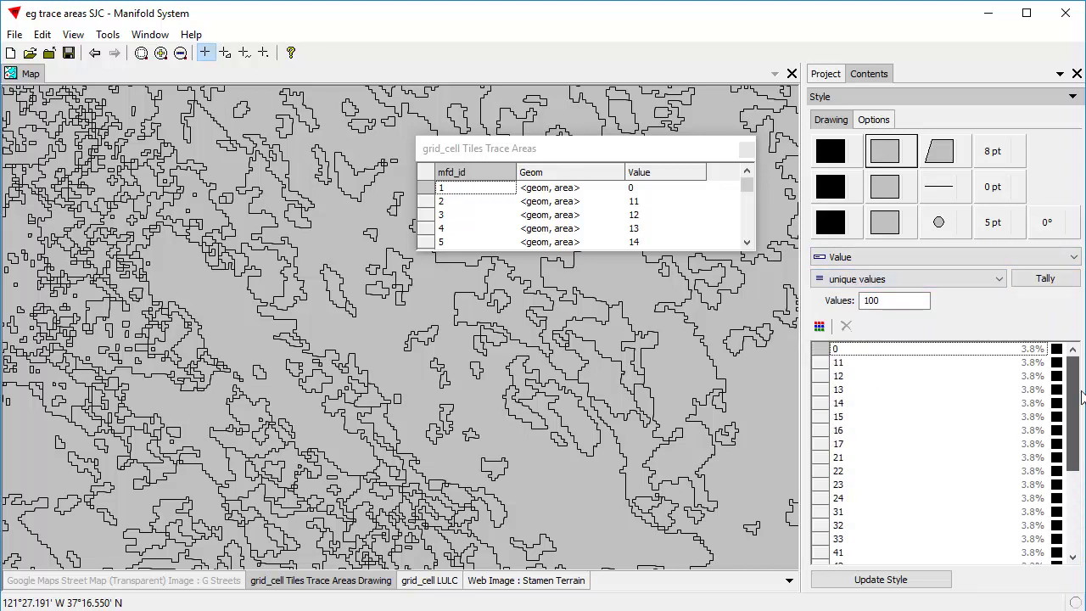
pyautogui.click(819, 325)
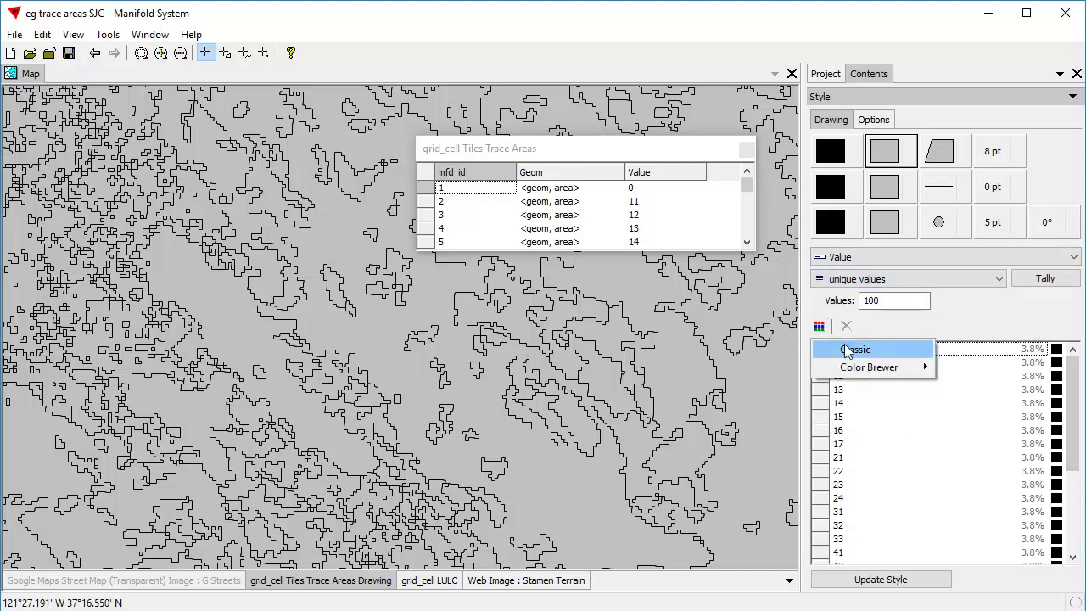
pyautogui.moveTo(867, 368)
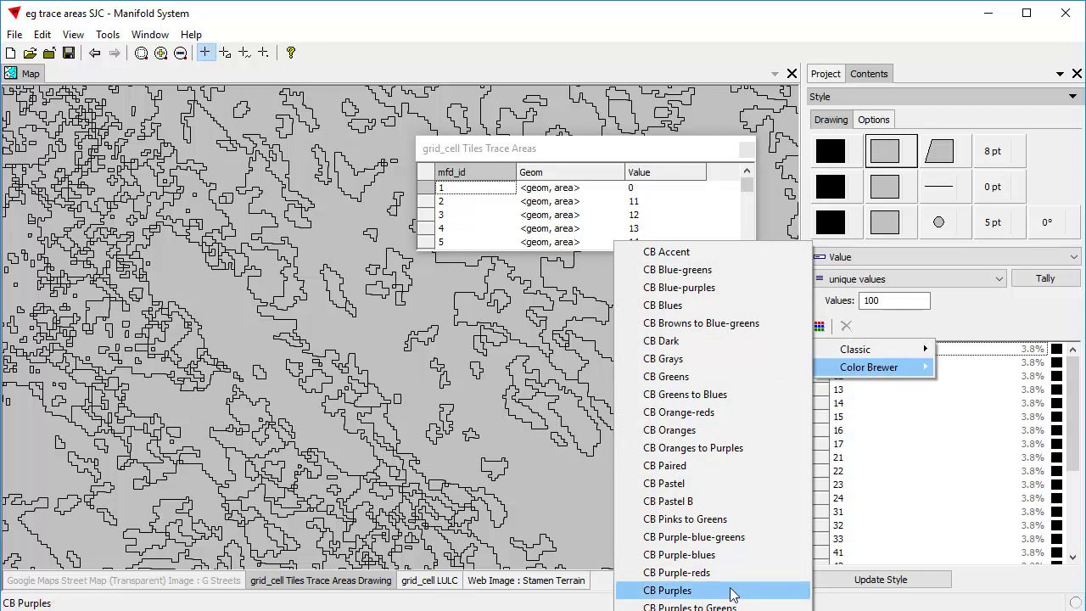
pyautogui.click(670, 465)
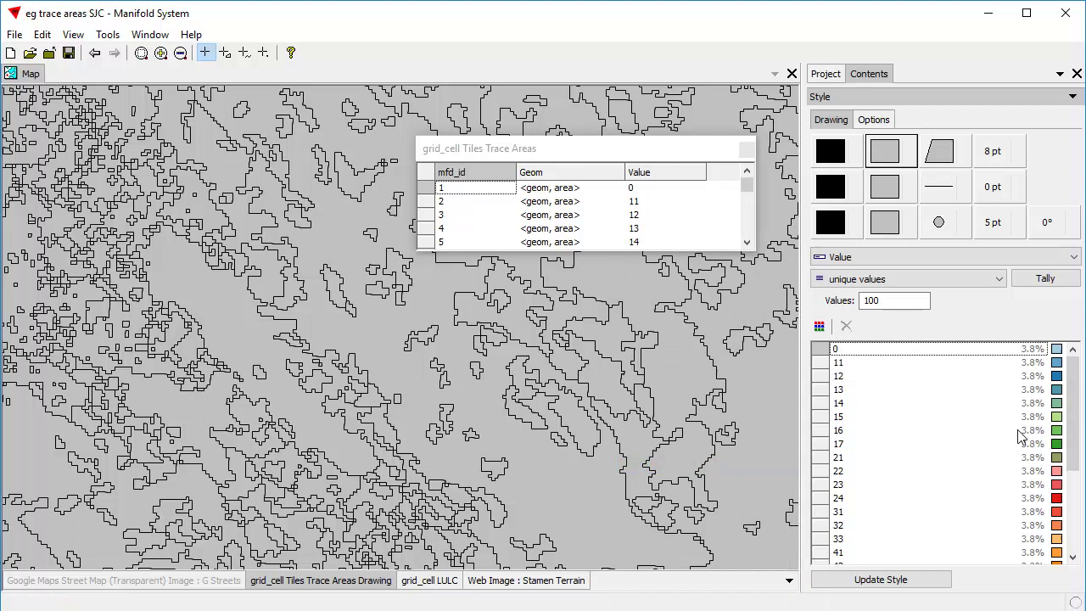
# - Apply the Value fill style, return to the full extent, and move the table right
pyautogui.click(922, 585)
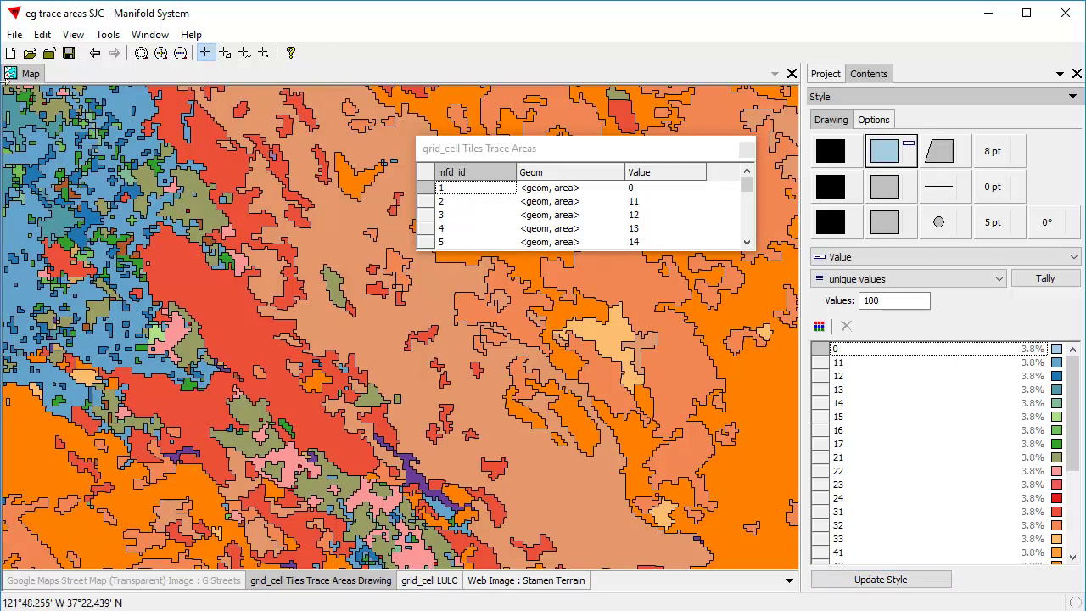
pyautogui.click(95, 54)
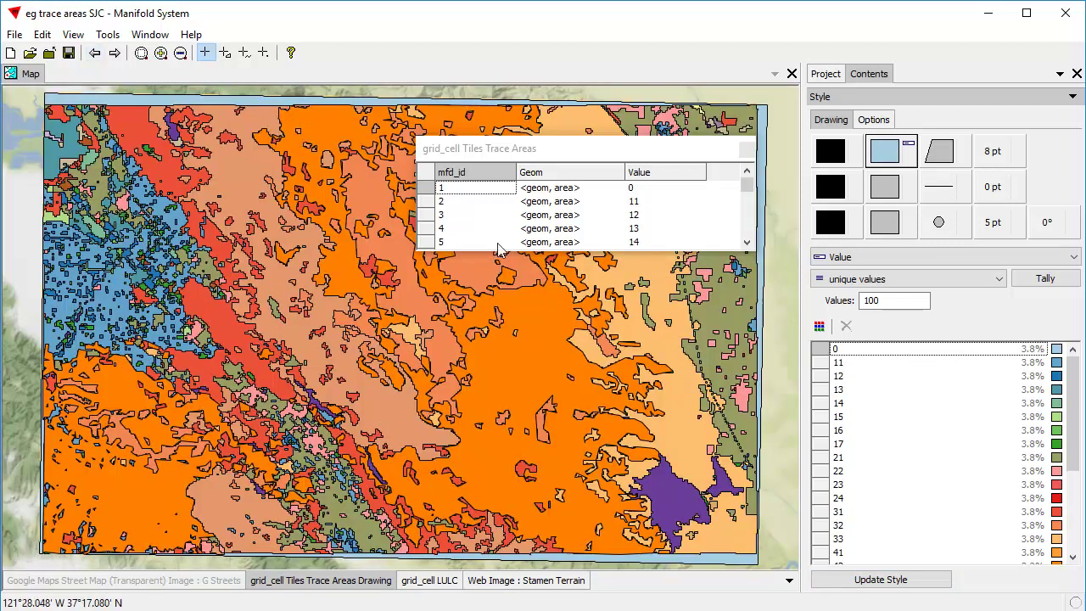
pyautogui.moveTo(594, 155)
pyautogui.mouseDown()
pyautogui.moveTo(729, 348)
pyautogui.moveTo(838, 365)
pyautogui.moveTo(923, 276)
pyautogui.moveTo(896, 277)
pyautogui.mouseUp()
pyautogui.click(358, 581)
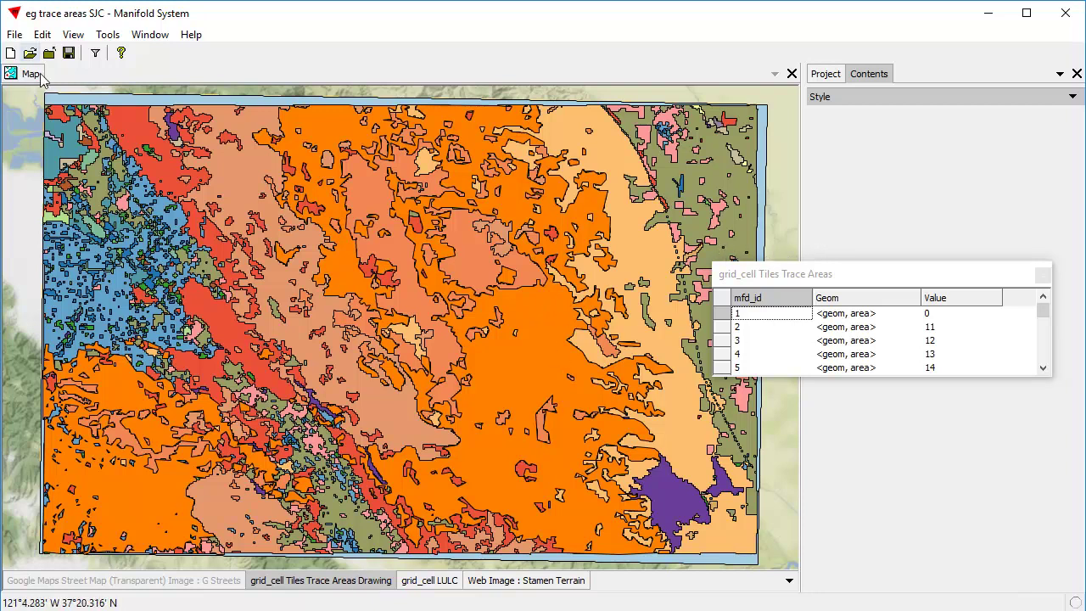
pyautogui.click(34, 75)
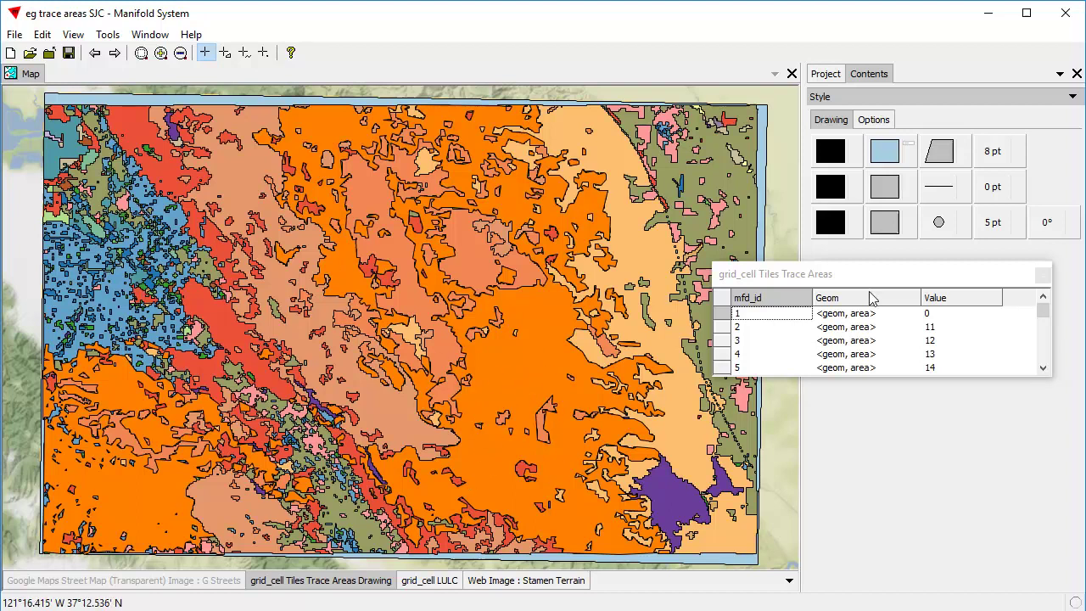
pyautogui.click(923, 290)
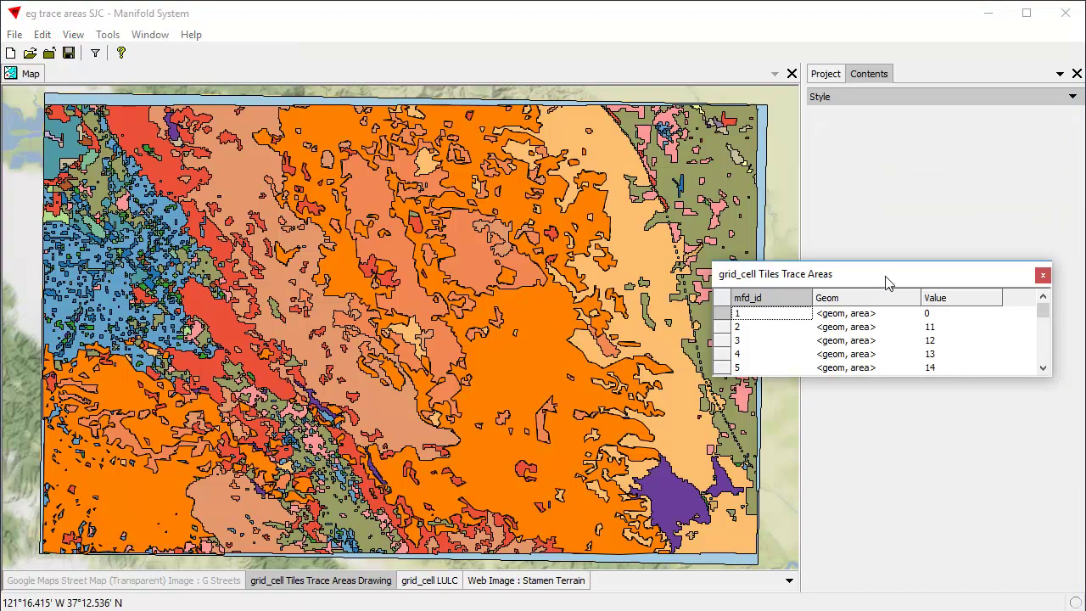
pyautogui.click(27, 81)
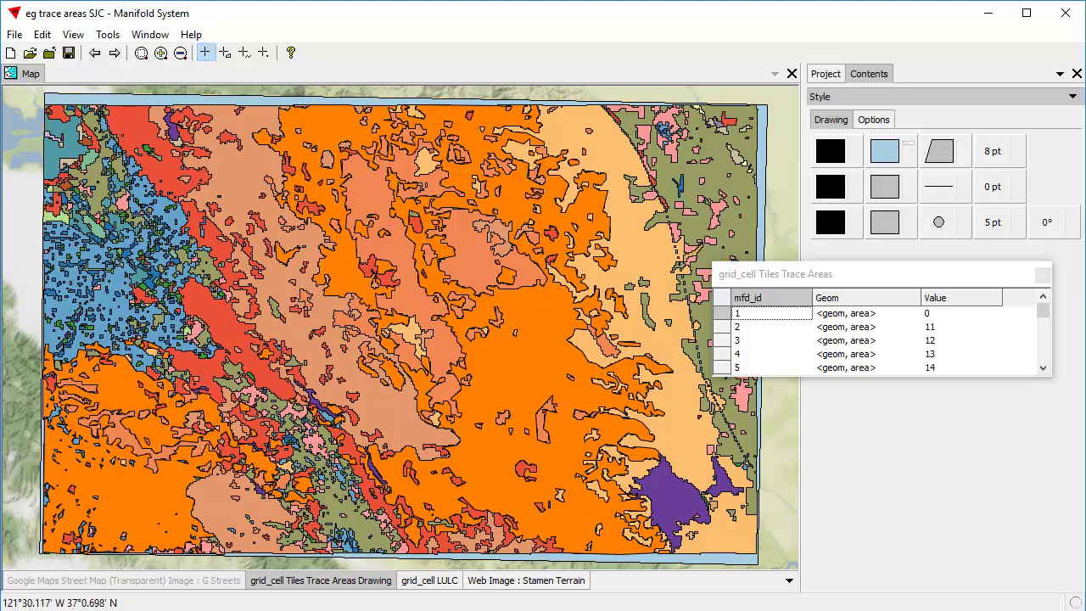
pyautogui.hotkey('ctrl', 'Tab')
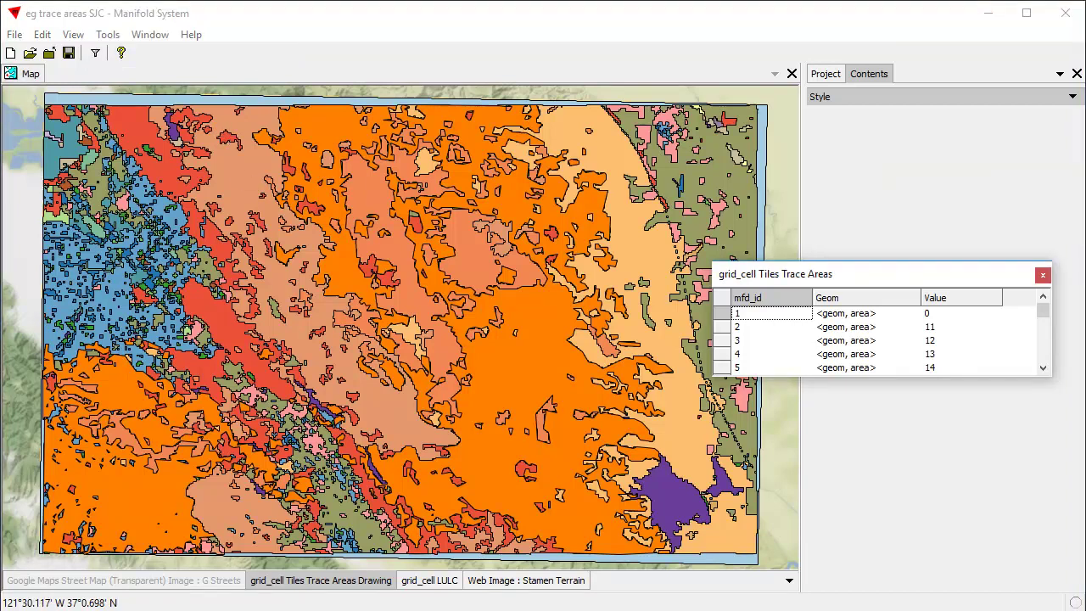
# - Open the LULC_classes table from the Project pane and move the traced areas table lower right
pyautogui.hotkey('ctrl', 'Tab')
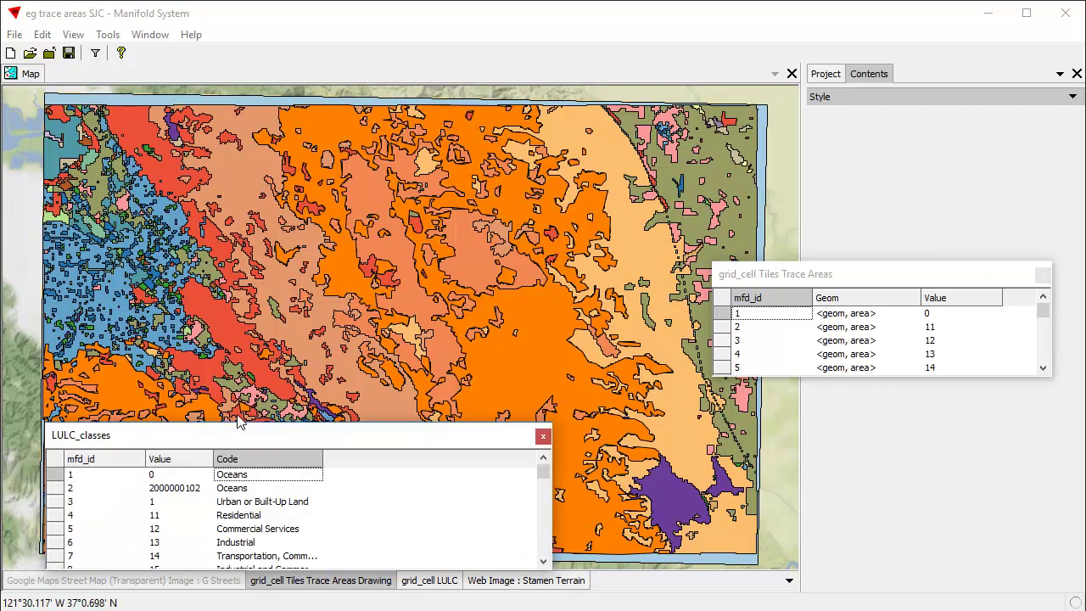
pyautogui.moveTo(243, 437); pyautogui.dragTo(267, 216)
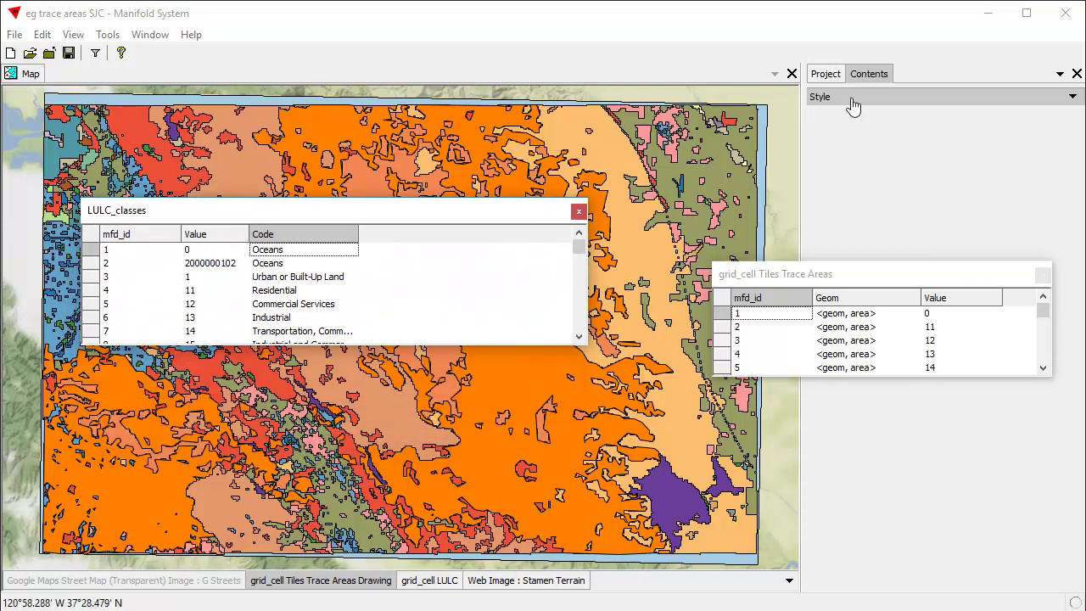
pyautogui.click(827, 74)
pyautogui.moveTo(914, 276)
pyautogui.mouseDown()
pyautogui.moveTo(914, 396)
pyautogui.moveTo(924, 401)
pyautogui.mouseUp()
pyautogui.click(899, 268)
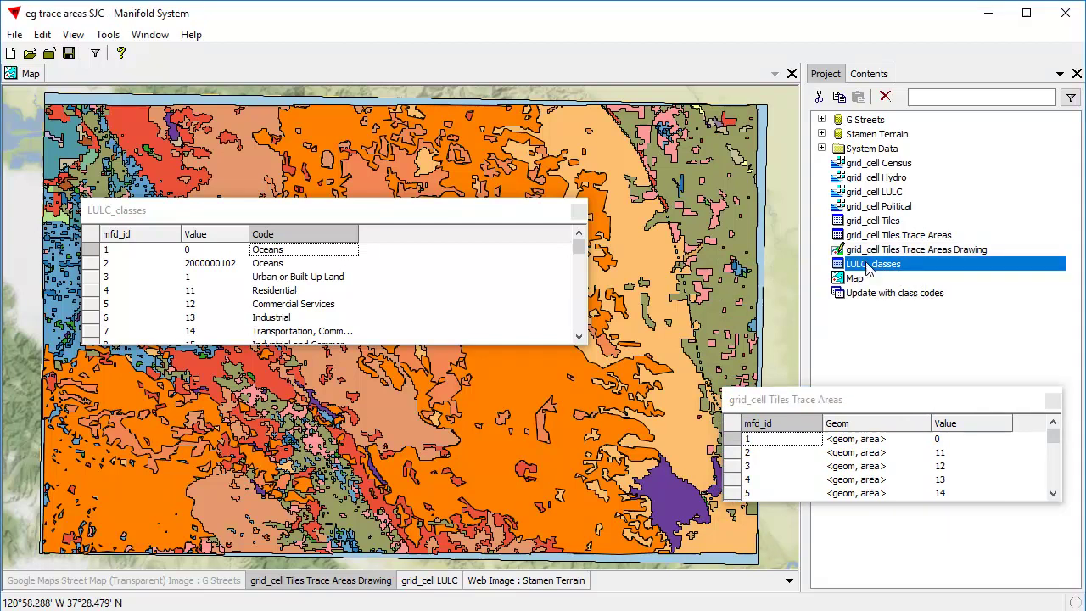
# - Make the LULC_classes window taller and widen its Code column to show full class names
pyautogui.moveTo(518, 204); pyautogui.dragTo(616, 49)
pyautogui.moveTo(665, 186); pyautogui.dragTo(645, 544)
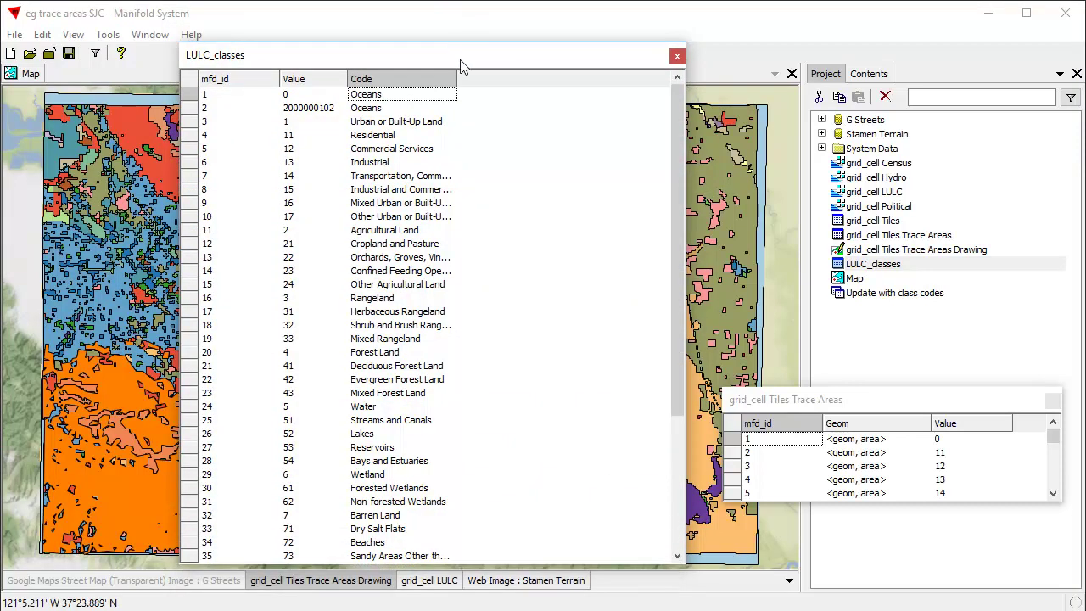
pyautogui.moveTo(463, 66); pyautogui.dragTo(466, 25)
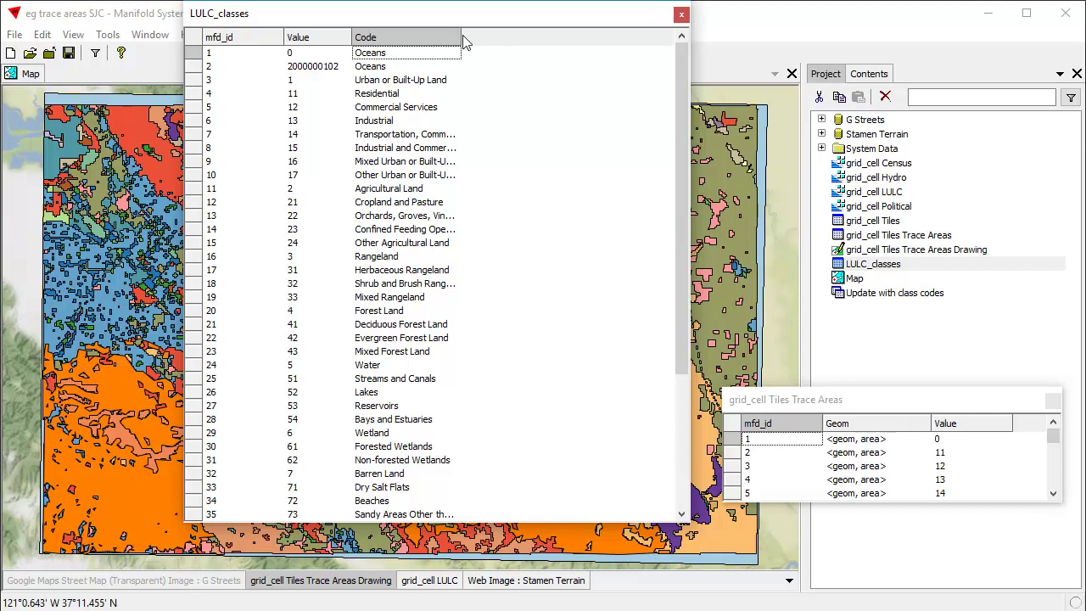
pyautogui.moveTo(459, 35); pyautogui.dragTo(579, 37)
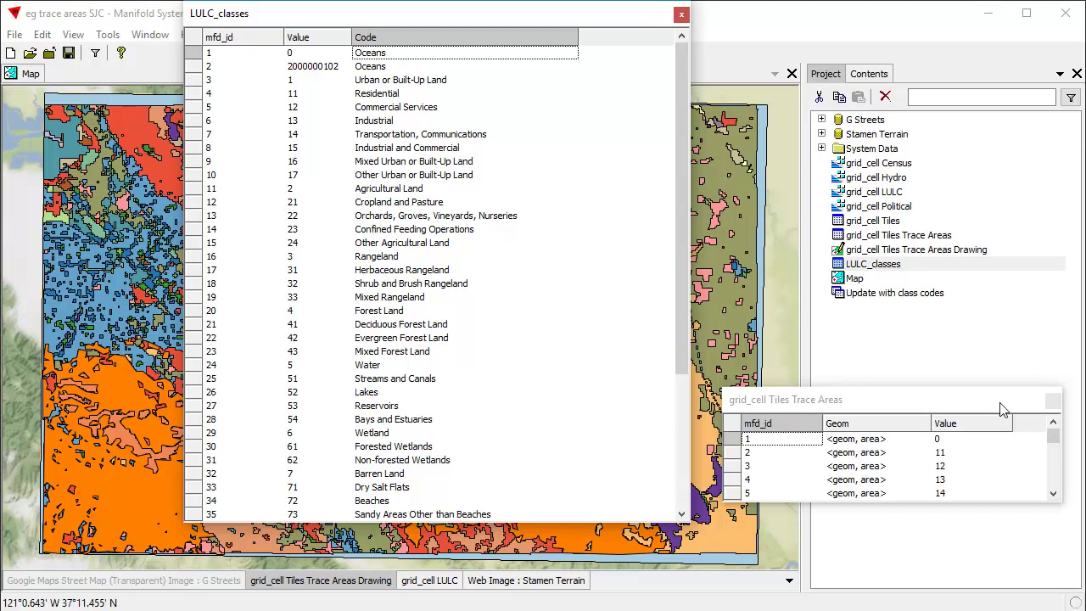
pyautogui.moveTo(445, 13); pyautogui.dragTo(705, 76)
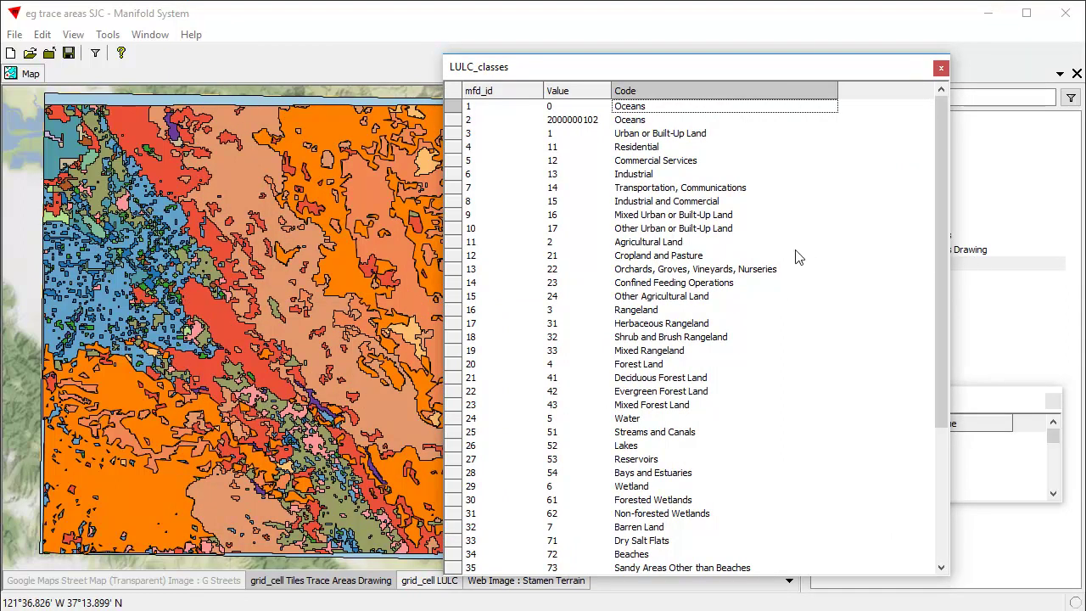
# - Shorten the LULC_classes window and place the widened traced areas table below it
pyautogui.moveTo(747, 68); pyautogui.dragTo(422, 39)
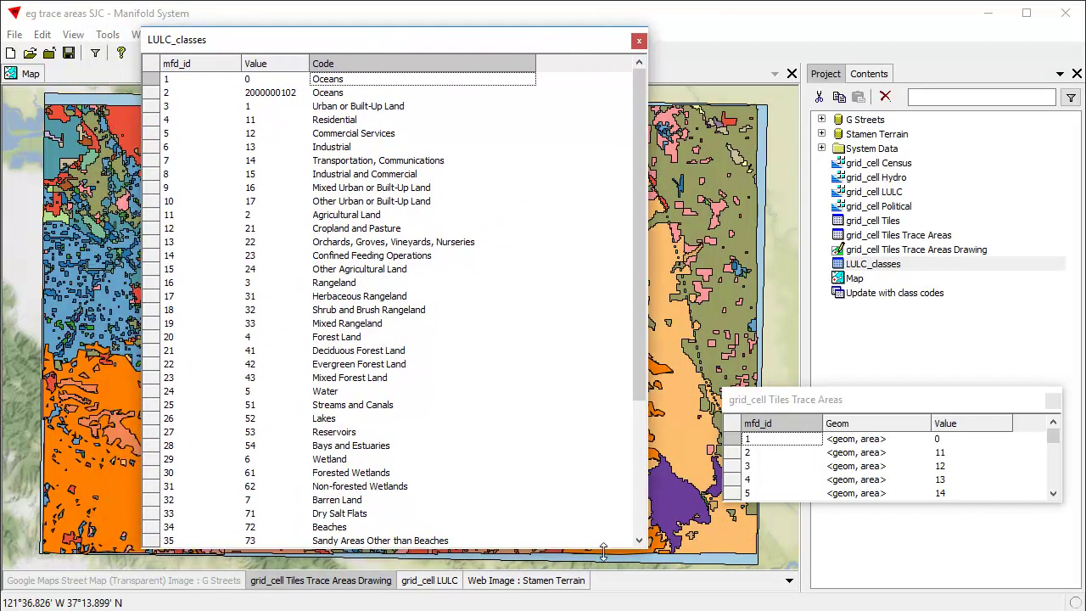
pyautogui.moveTo(602, 552); pyautogui.dragTo(603, 204)
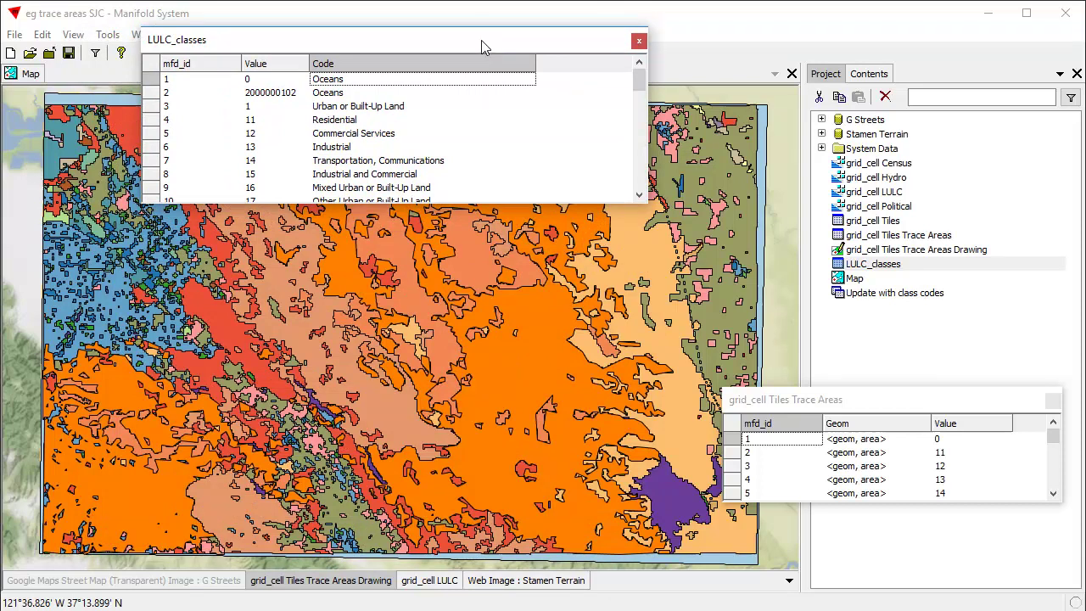
pyautogui.moveTo(481, 40); pyautogui.dragTo(506, 103)
pyautogui.moveTo(901, 400)
pyautogui.mouseDown()
pyautogui.moveTo(325, 404)
pyautogui.moveTo(219, 342)
pyautogui.moveTo(215, 324)
pyautogui.mouseUp()
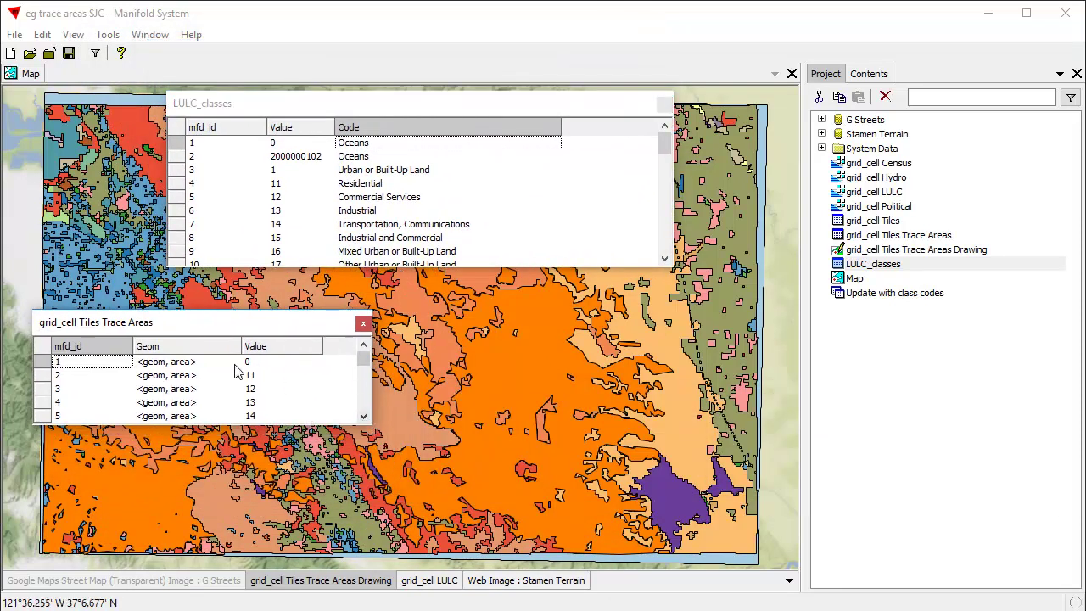
pyautogui.moveTo(371, 396)
pyautogui.mouseDown()
pyautogui.moveTo(779, 395)
pyautogui.moveTo(697, 397)
pyautogui.mouseUp()
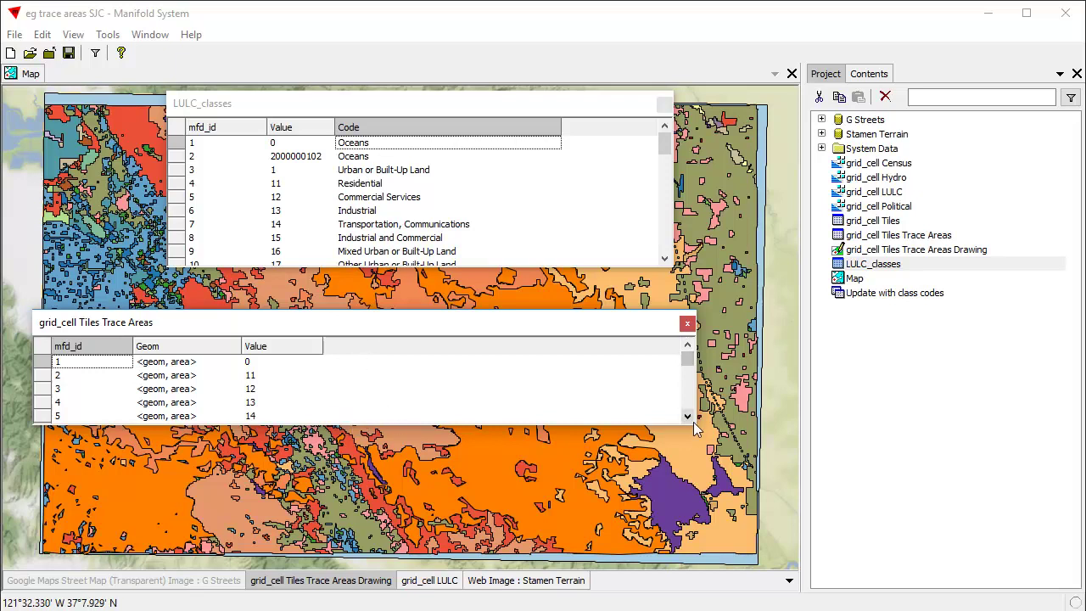
pyautogui.click(910, 295)
pyautogui.click(911, 295)
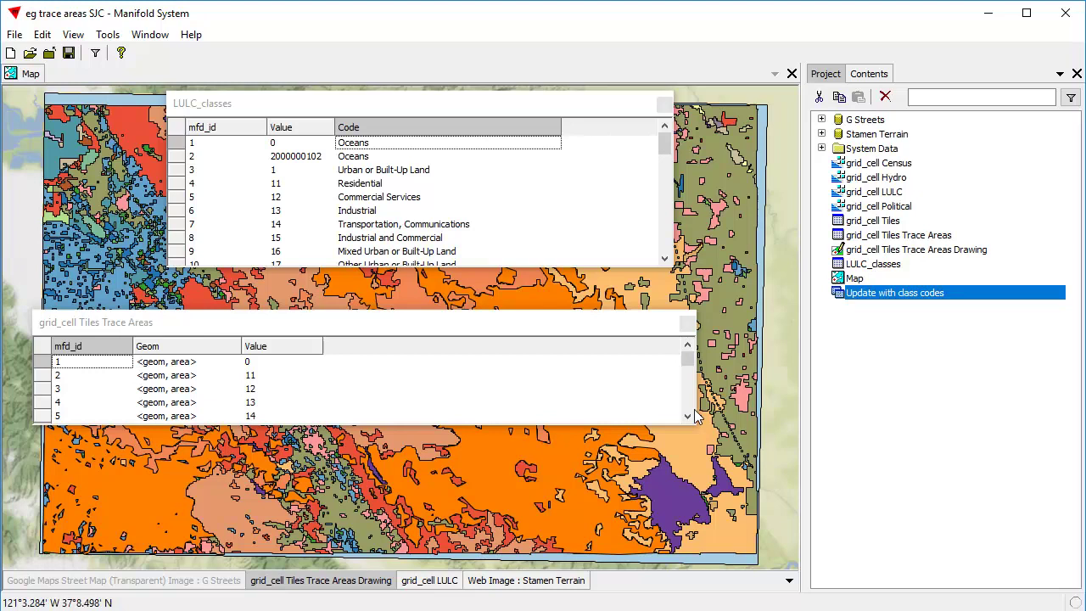
pyautogui.moveTo(695, 404); pyautogui.dragTo(591, 403)
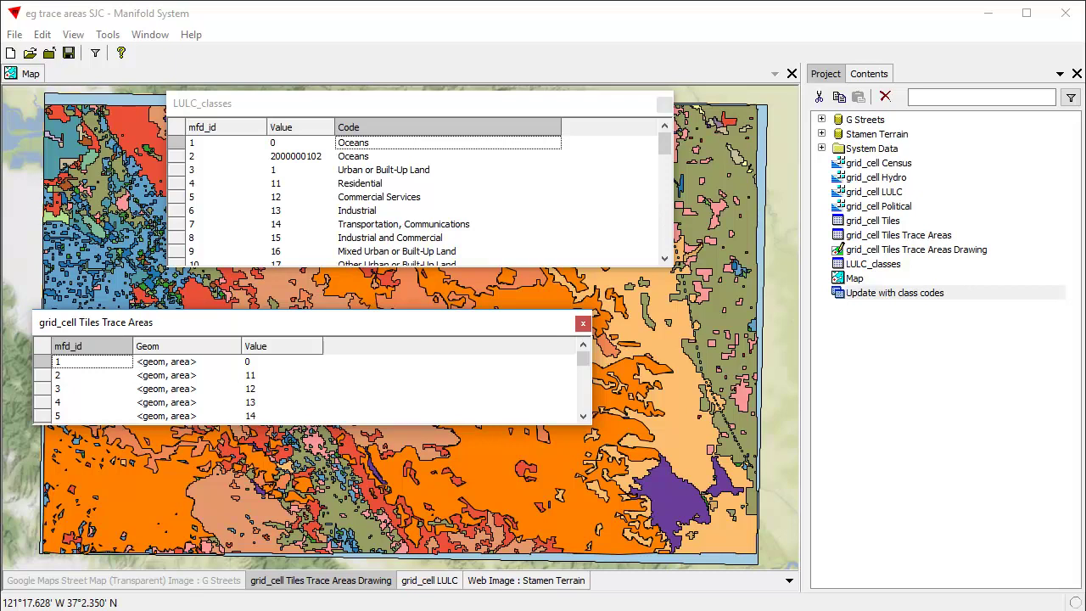
pyautogui.doubleClick(894, 293)
pyautogui.moveTo(831, 140); pyautogui.dragTo(917, 74)
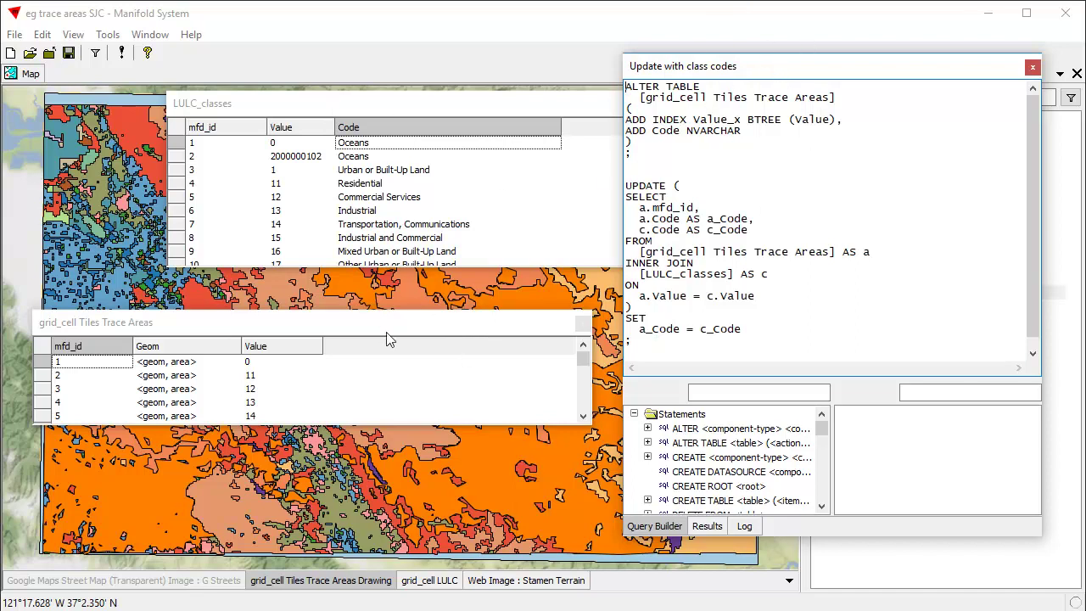
pyautogui.moveTo(382, 325); pyautogui.dragTo(356, 328)
pyautogui.moveTo(201, 323)
pyautogui.mouseDown()
pyautogui.moveTo(238, 320)
pyautogui.moveTo(227, 318)
pyautogui.mouseUp()
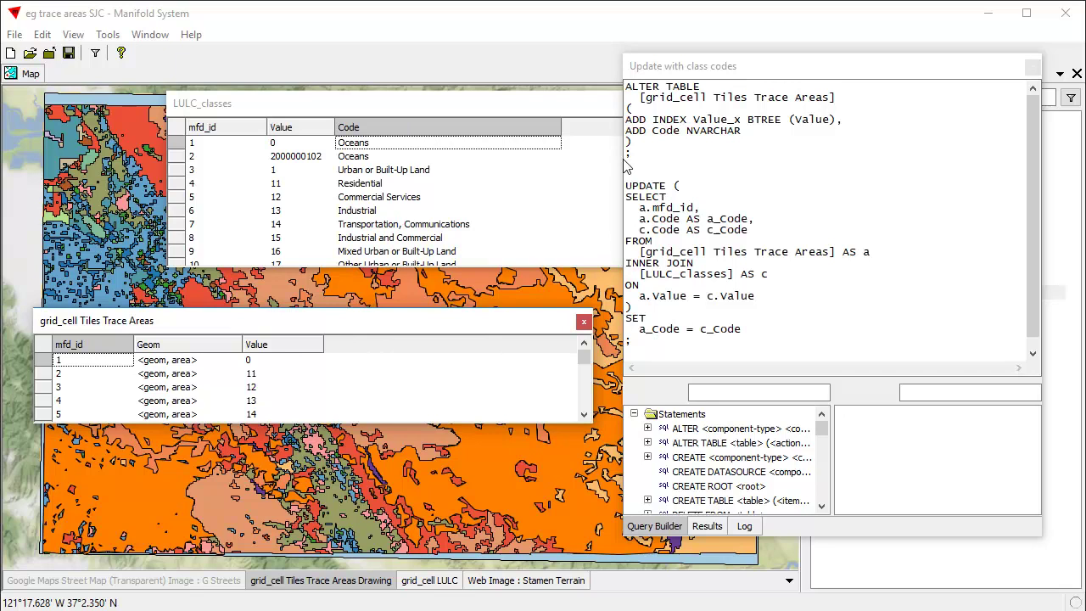
# - Run only the ALTER TABLE statement to add a NULL Code column, then scroll the table to the top
pyautogui.moveTo(774, 68); pyautogui.dragTo(514, 73)
pyautogui.rightClick(885, 297)
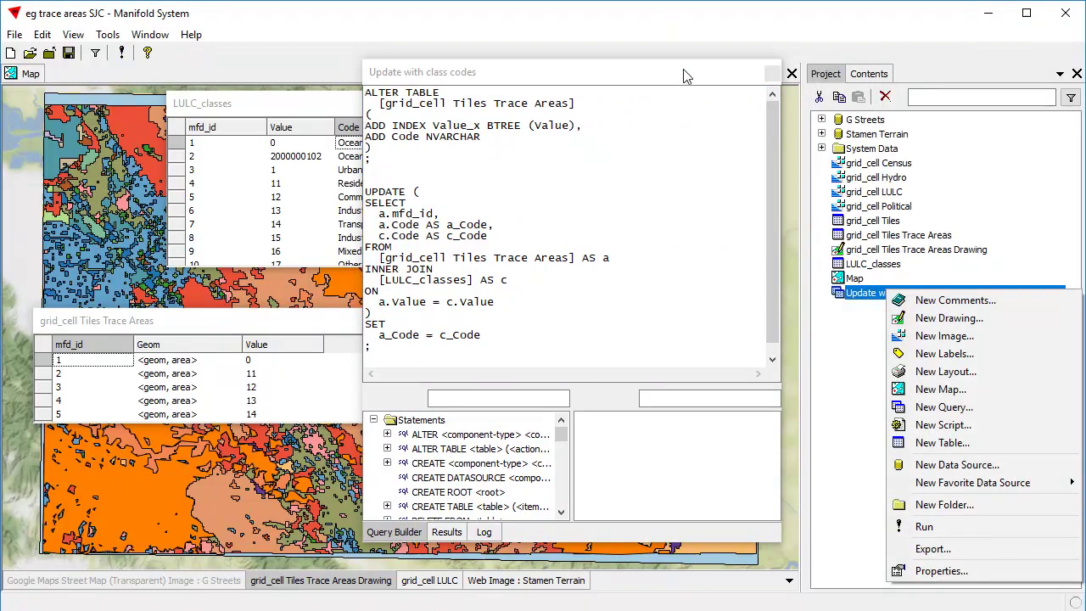
pyautogui.moveTo(631, 68); pyautogui.dragTo(885, 77)
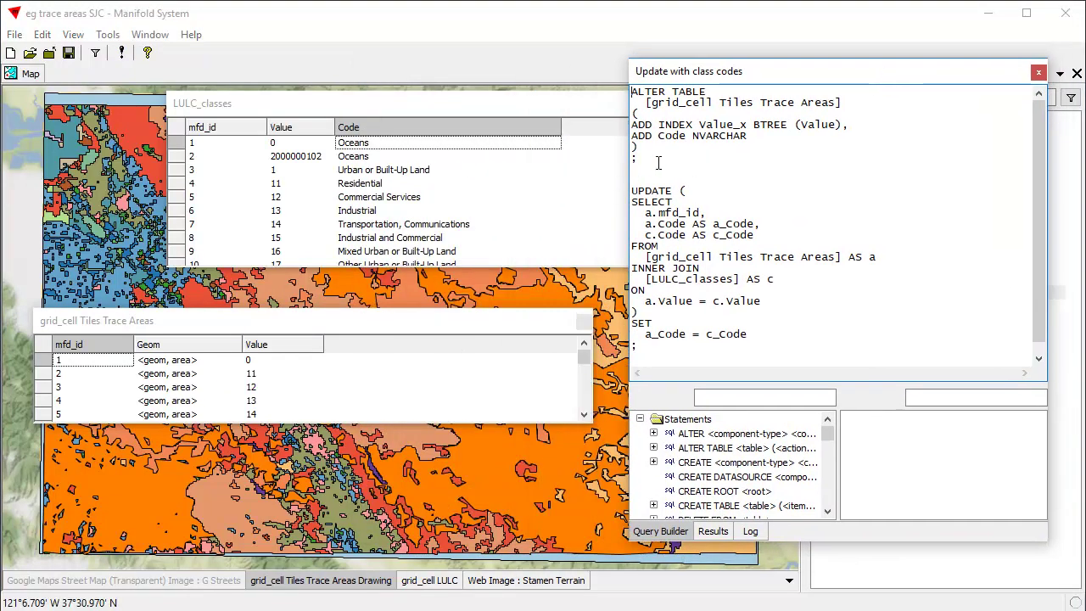
pyautogui.moveTo(669, 168); pyautogui.dragTo(574, 28)
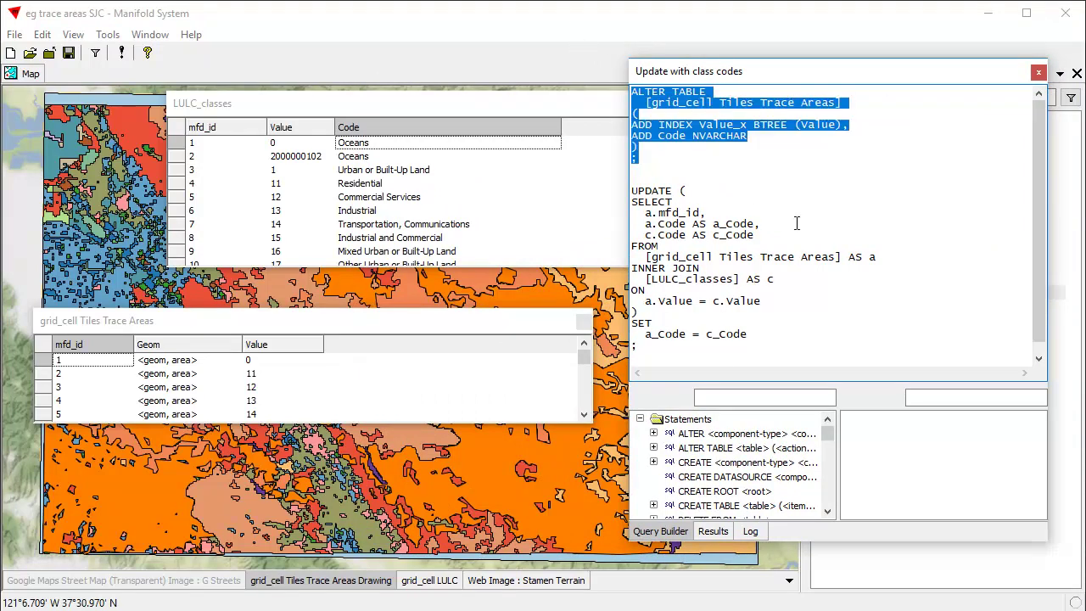
pyautogui.hotkey('ctrl', 'e')
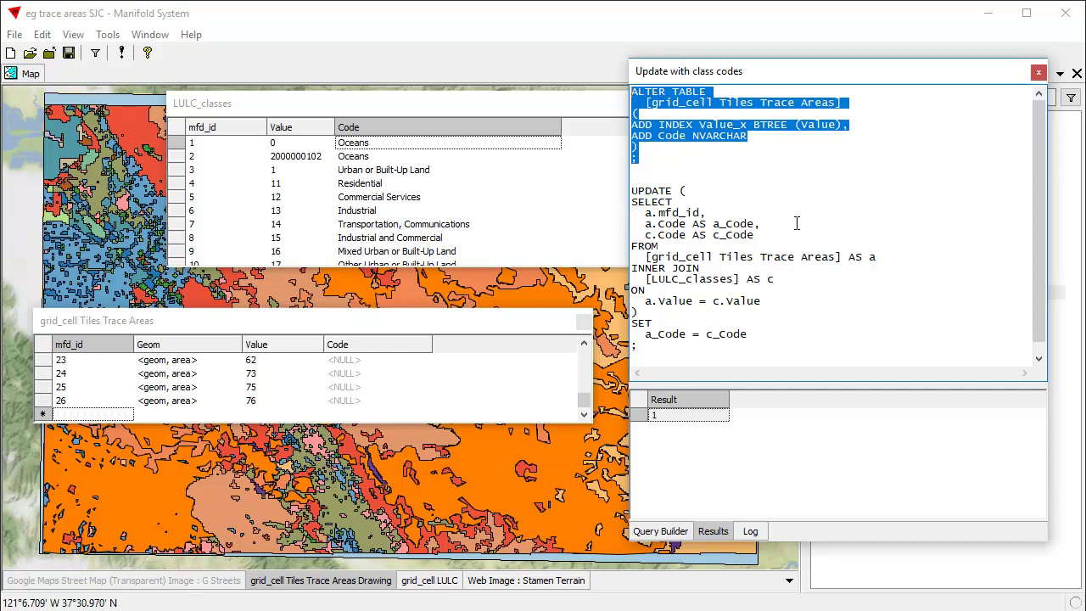
pyautogui.moveTo(583, 399)
pyautogui.mouseDown()
pyautogui.moveTo(583, 357)
pyautogui.moveTo(584, 399)
pyautogui.mouseUp()
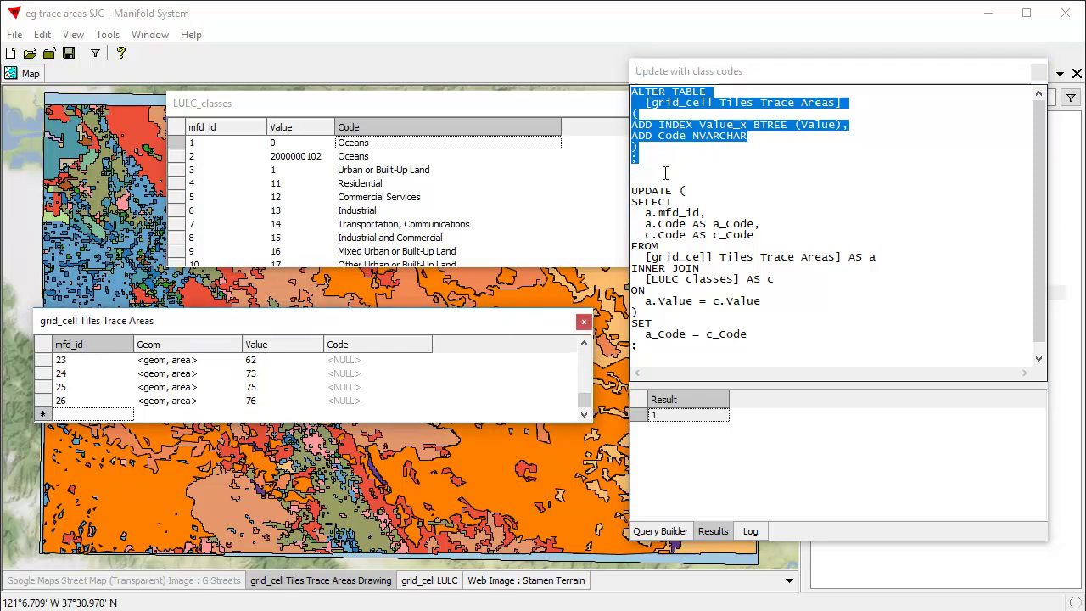
pyautogui.moveTo(584, 400); pyautogui.dragTo(584, 357)
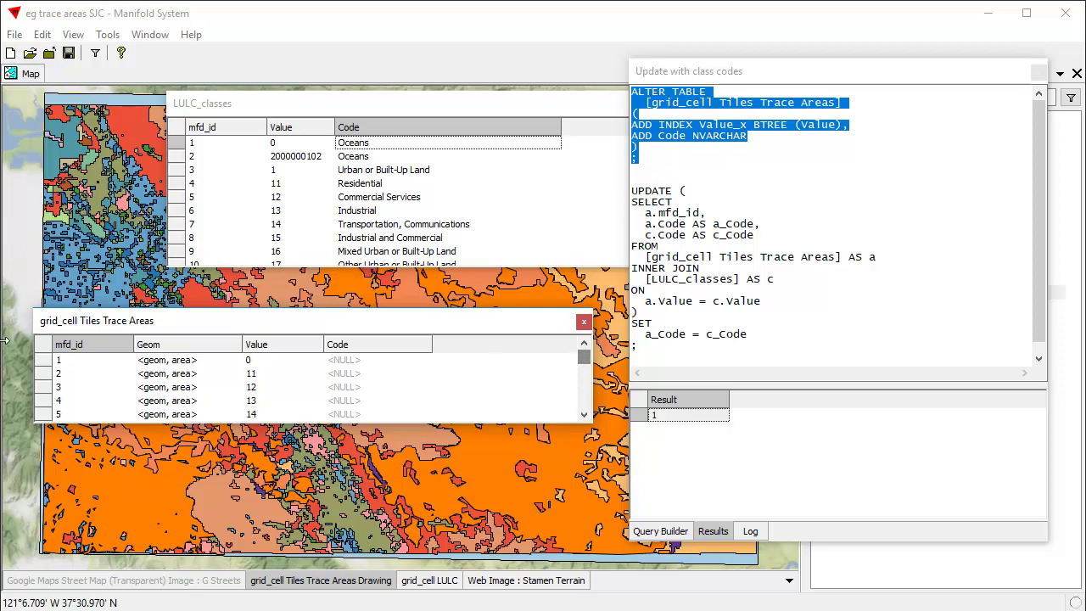
pyautogui.click(70, 363)
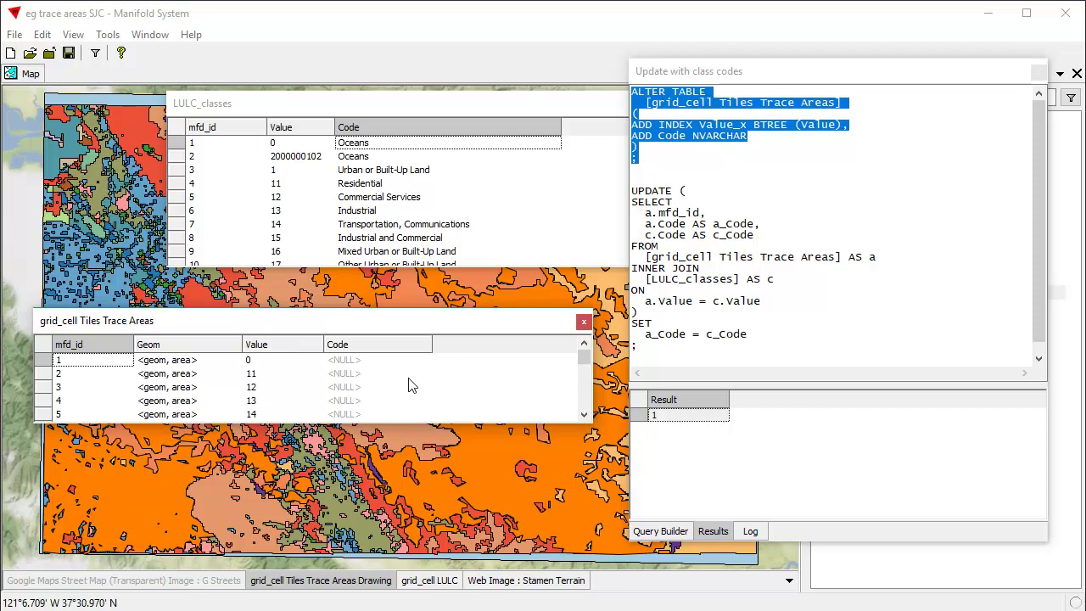
pyautogui.click(42, 34)
pyautogui.click(108, 293)
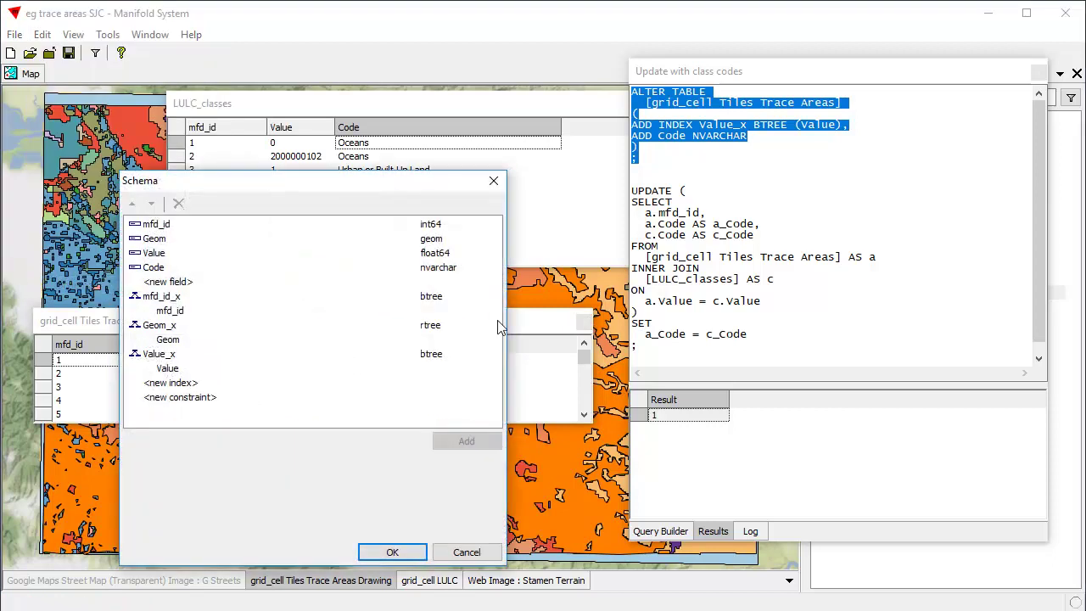
pyautogui.click(157, 355)
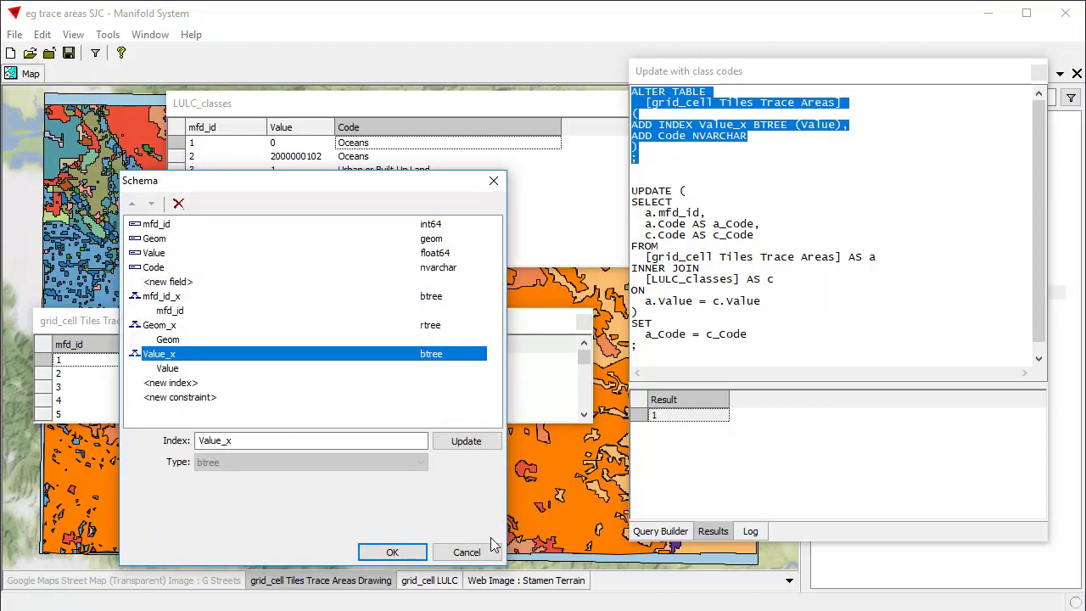
pyautogui.click(467, 554)
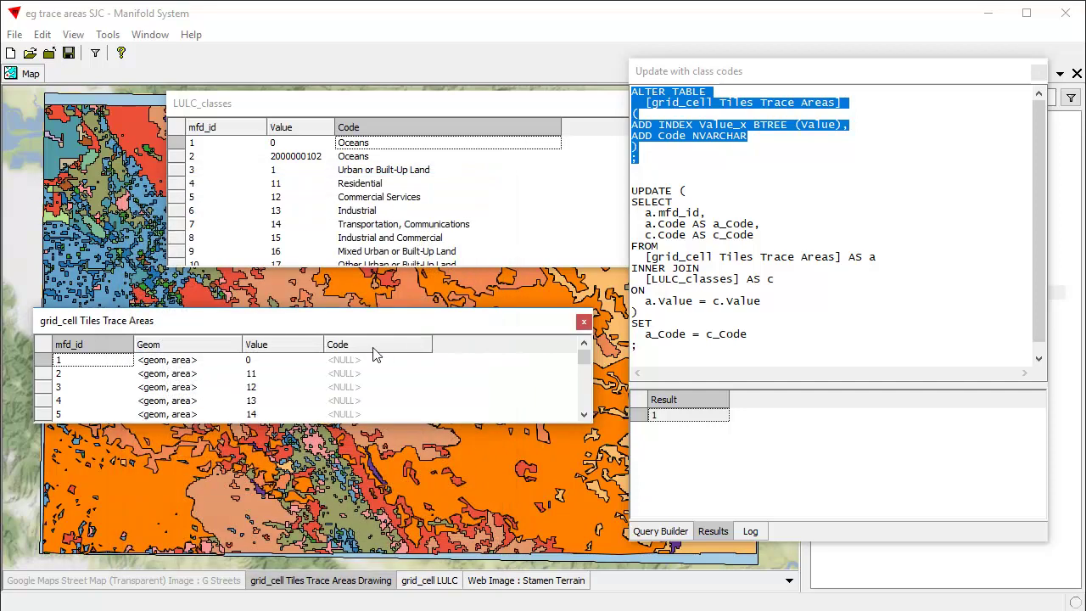
pyautogui.moveTo(419, 316)
pyautogui.mouseDown()
pyautogui.moveTo(431, 302)
pyautogui.moveTo(422, 308)
pyautogui.mouseUp()
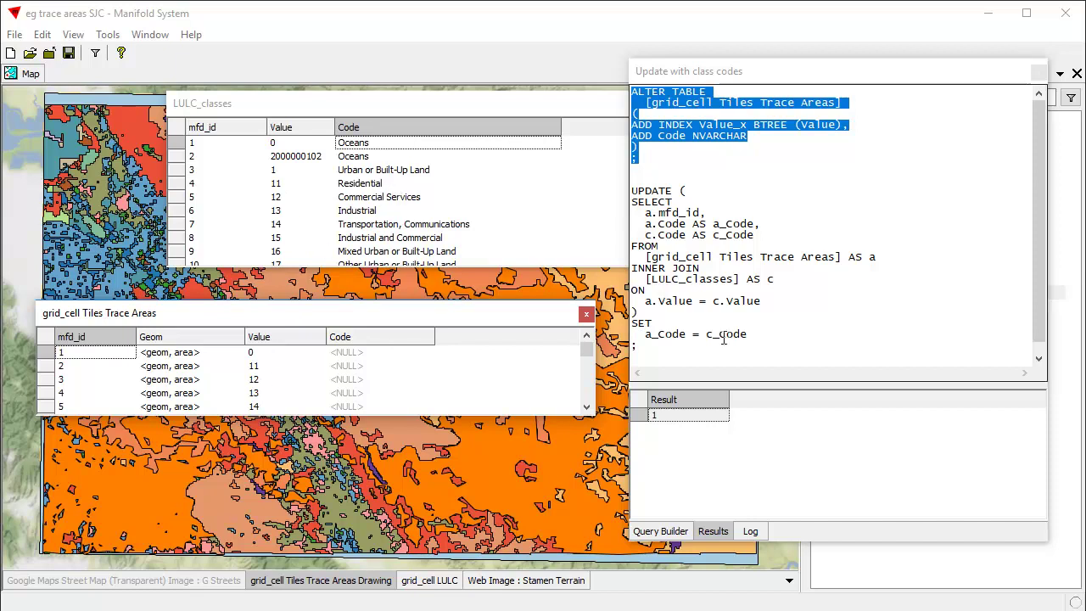
pyautogui.click(700, 189)
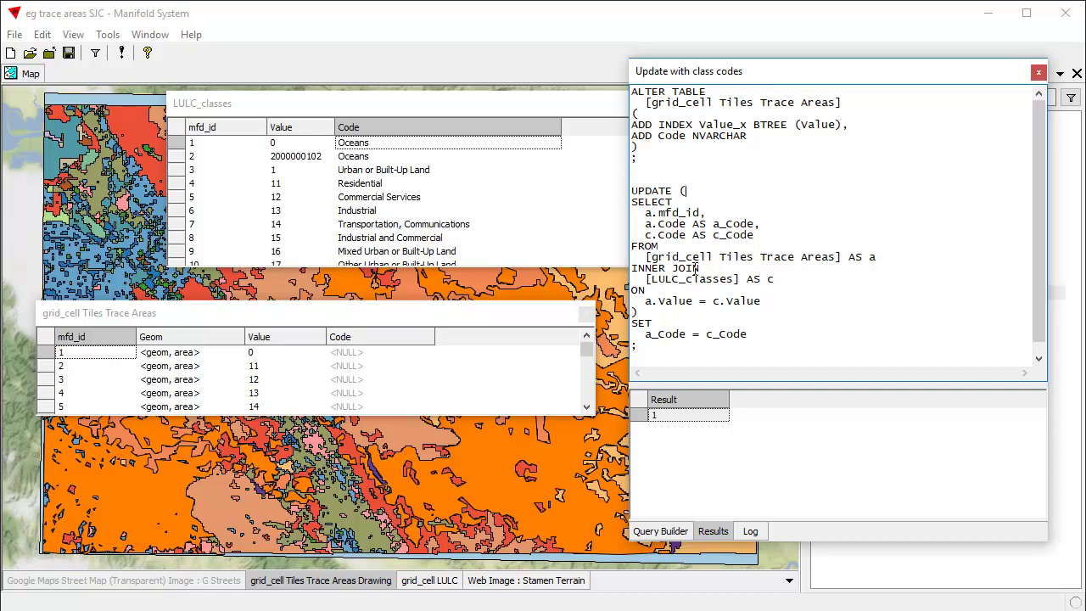
pyautogui.moveTo(845, 260); pyautogui.dragTo(639, 258)
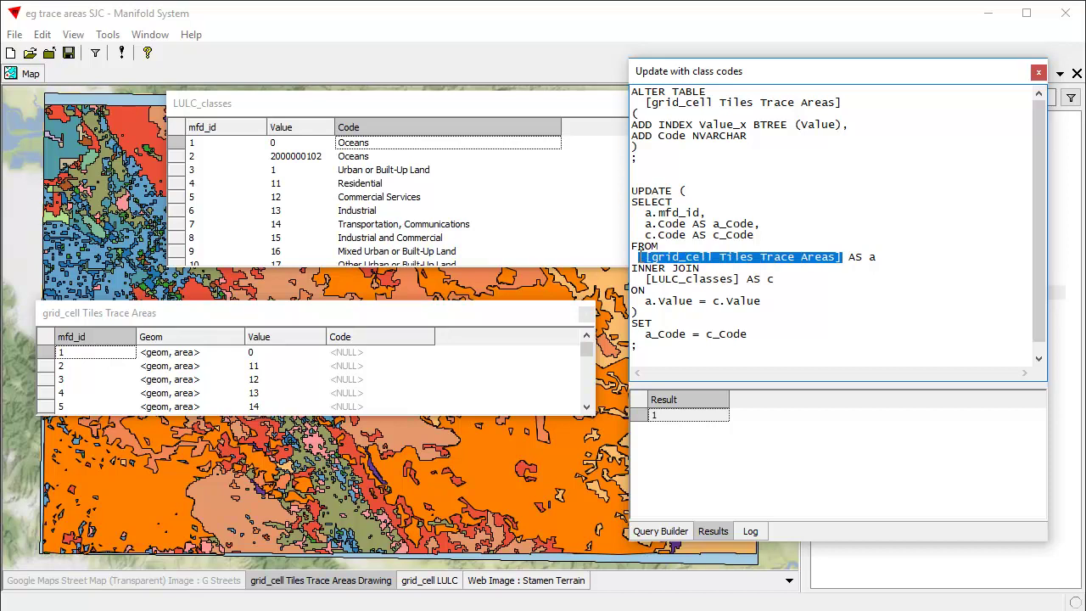
pyautogui.click(820, 220)
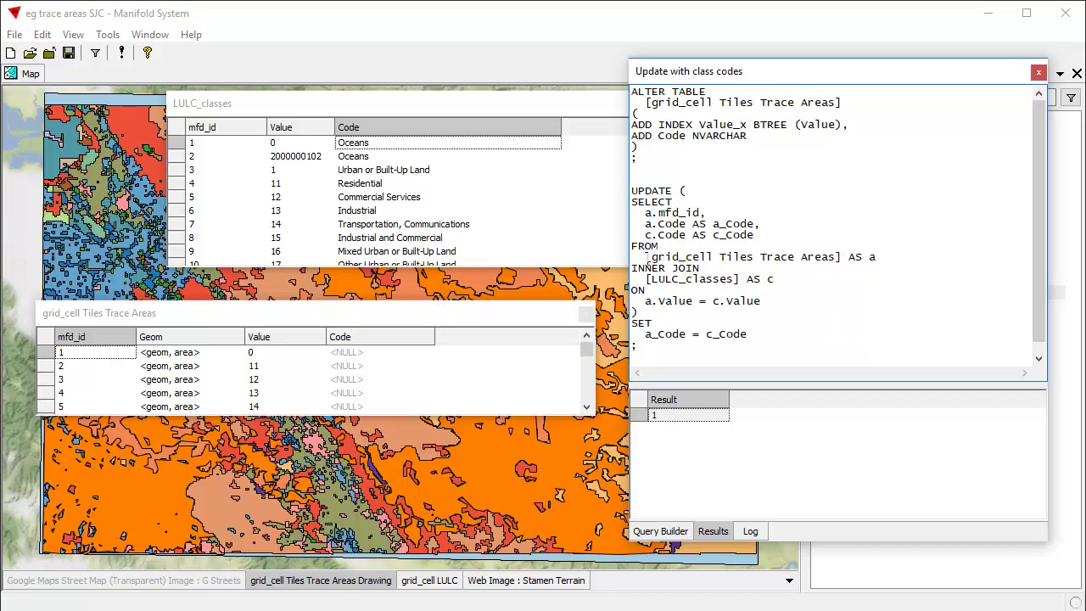
pyautogui.moveTo(647, 257); pyautogui.dragTo(873, 259)
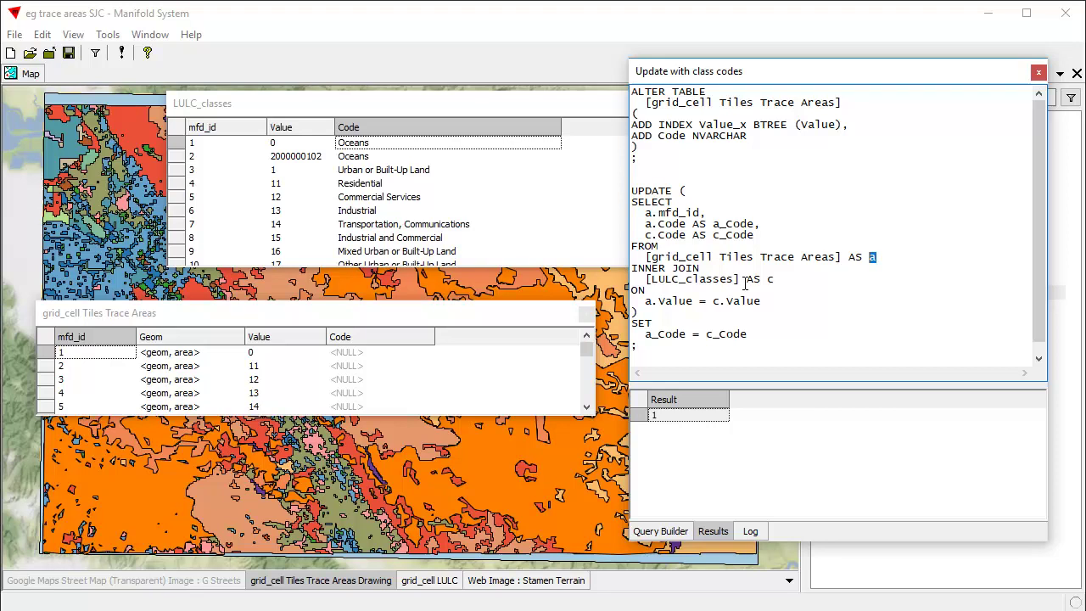
pyautogui.moveTo(741, 280); pyautogui.dragTo(645, 280)
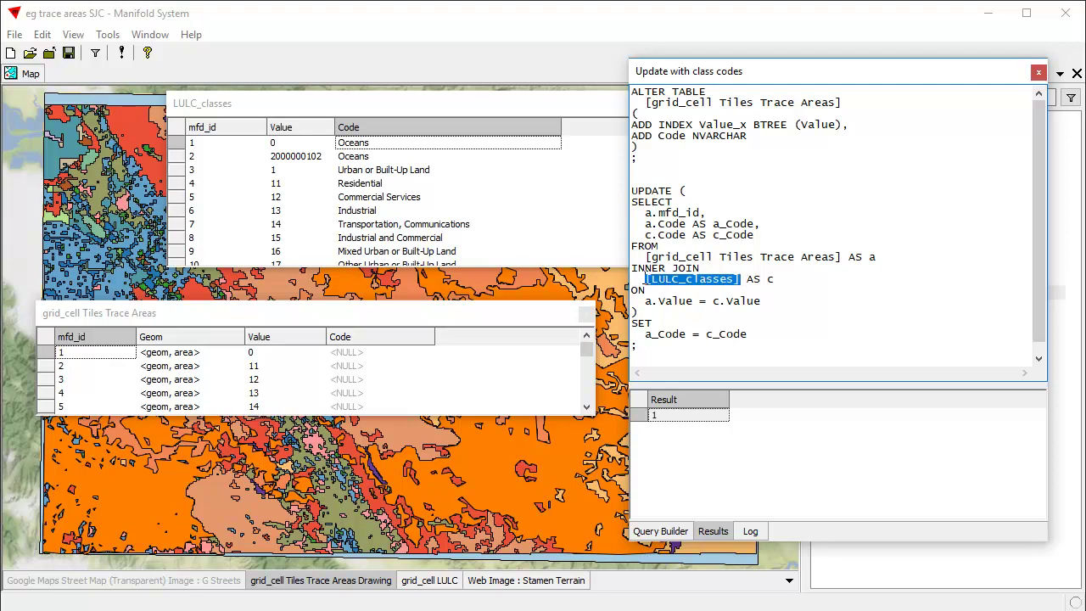
pyautogui.click(314, 102)
pyautogui.click(763, 292)
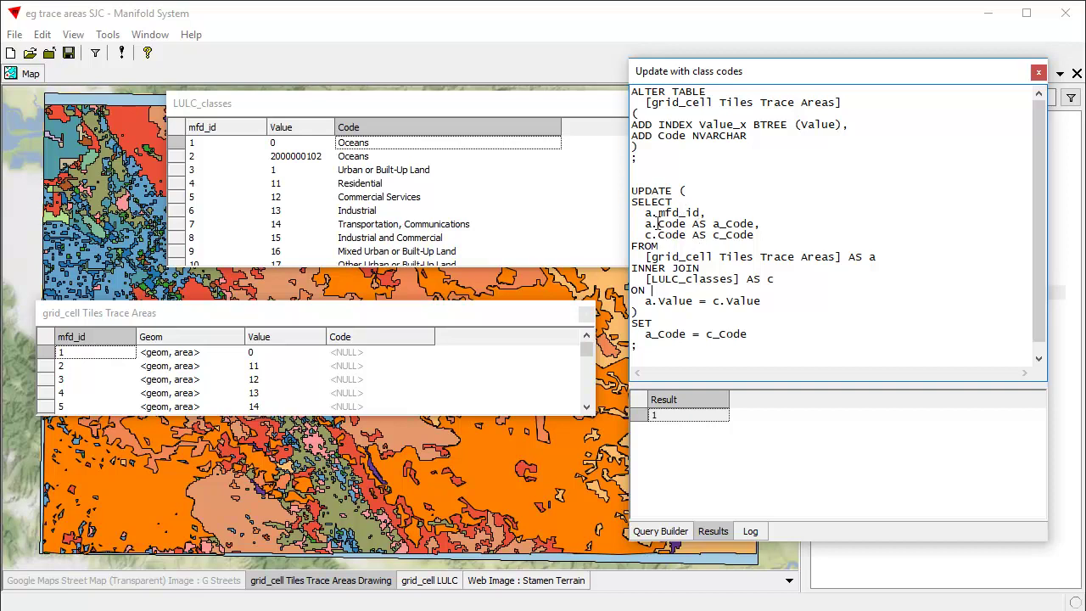
pyautogui.moveTo(702, 212); pyautogui.dragTo(647, 212)
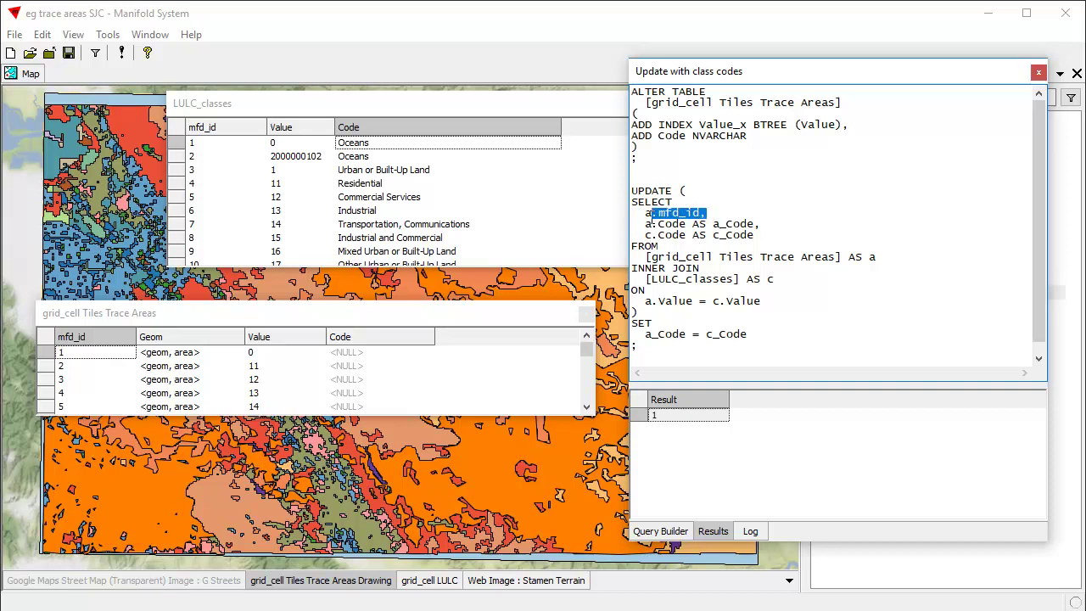
pyautogui.moveTo(762, 224); pyautogui.dragTo(648, 225)
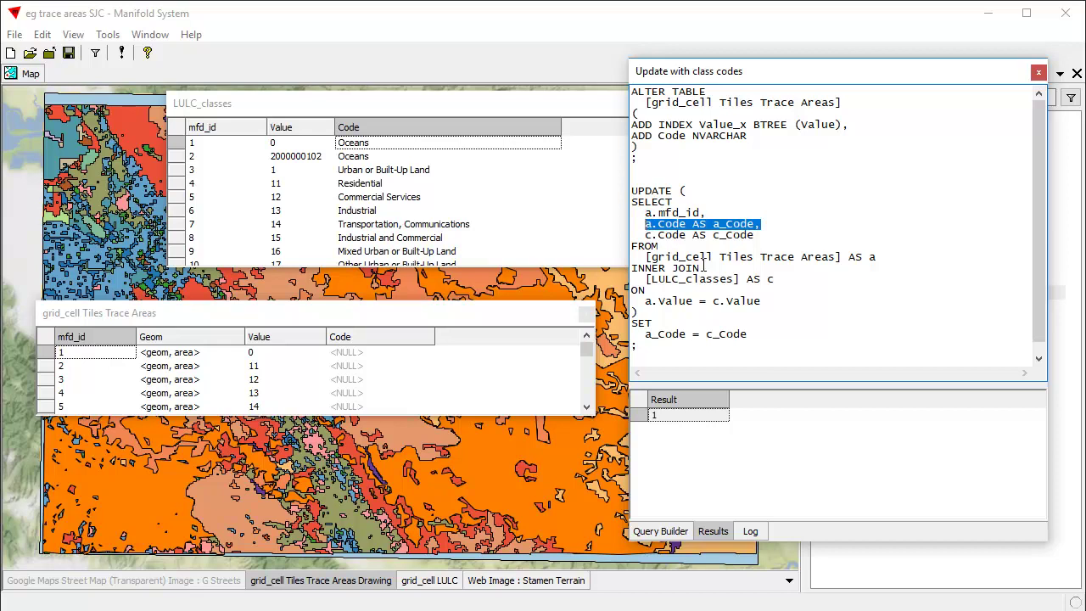
pyautogui.moveTo(877, 257); pyautogui.dragTo(650, 257)
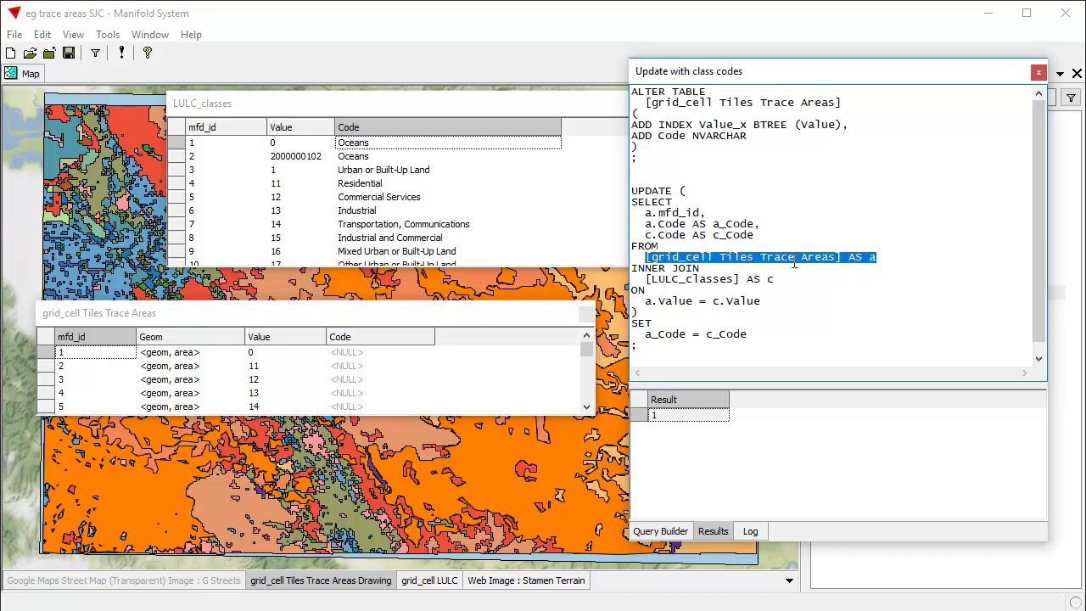
pyautogui.click(860, 254)
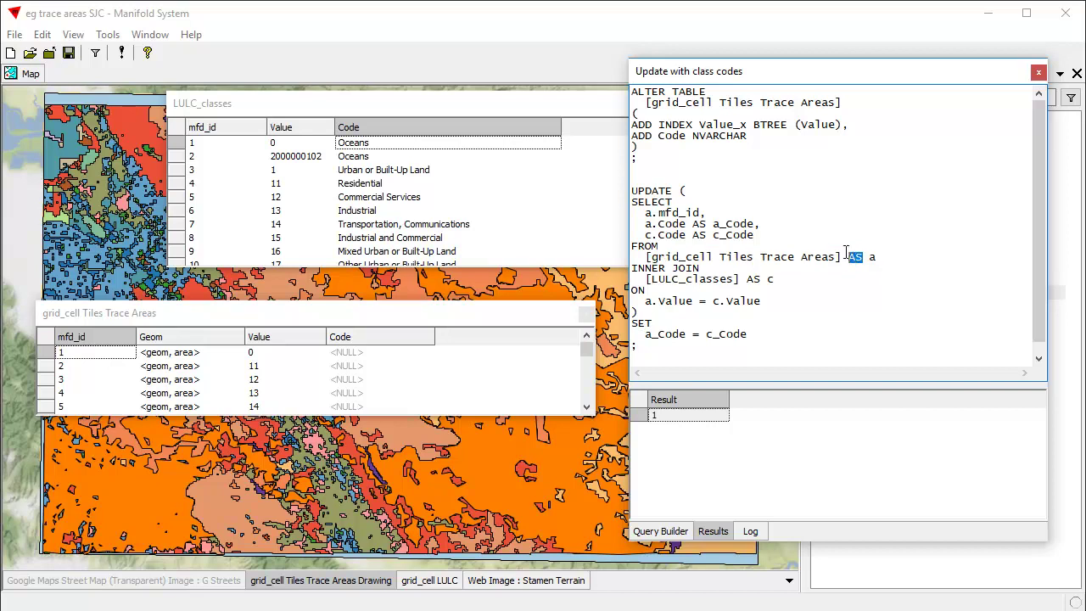
pyautogui.click(753, 214)
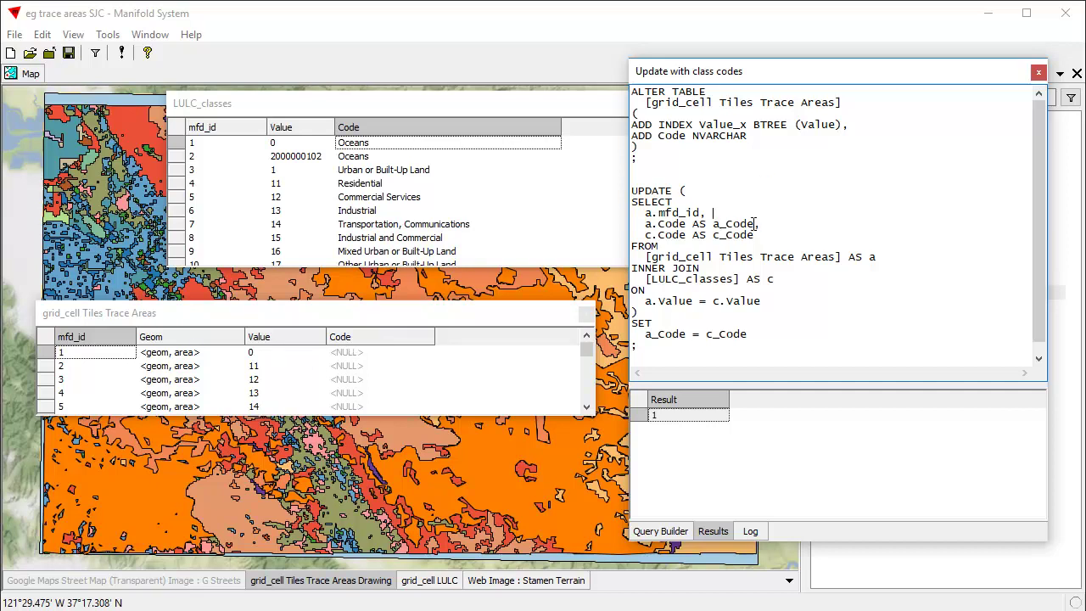
pyautogui.moveTo(754, 224); pyautogui.dragTo(714, 223)
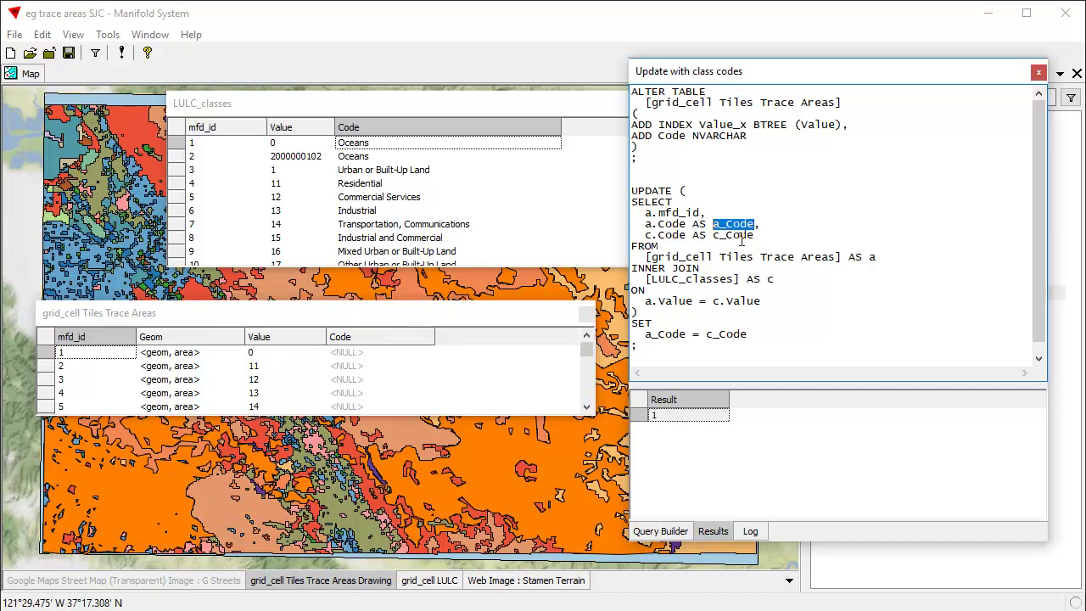
pyautogui.click(756, 235)
pyautogui.click(293, 109)
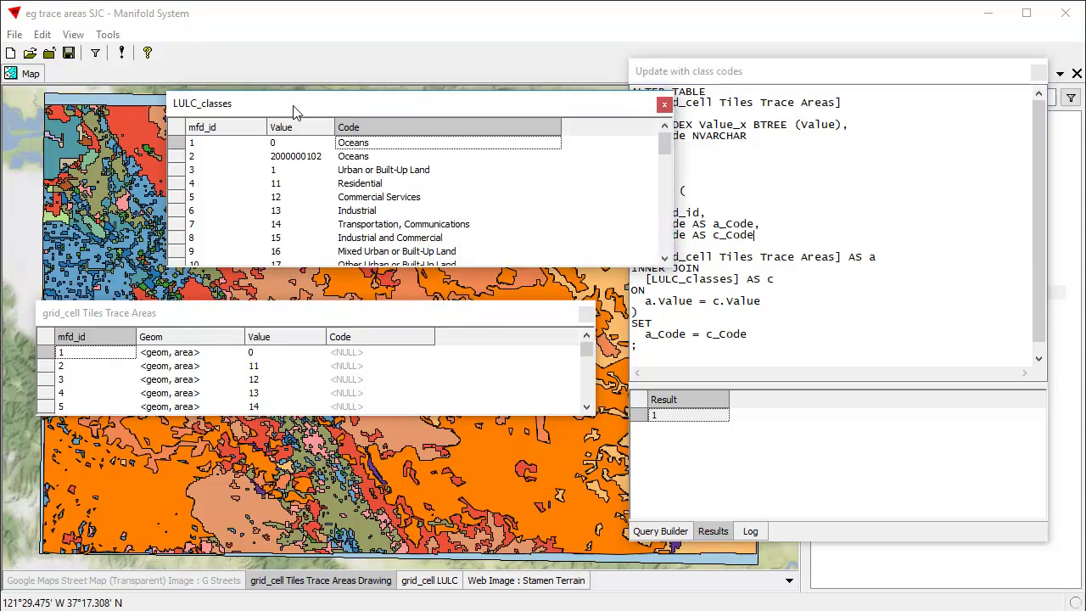
pyautogui.click(843, 75)
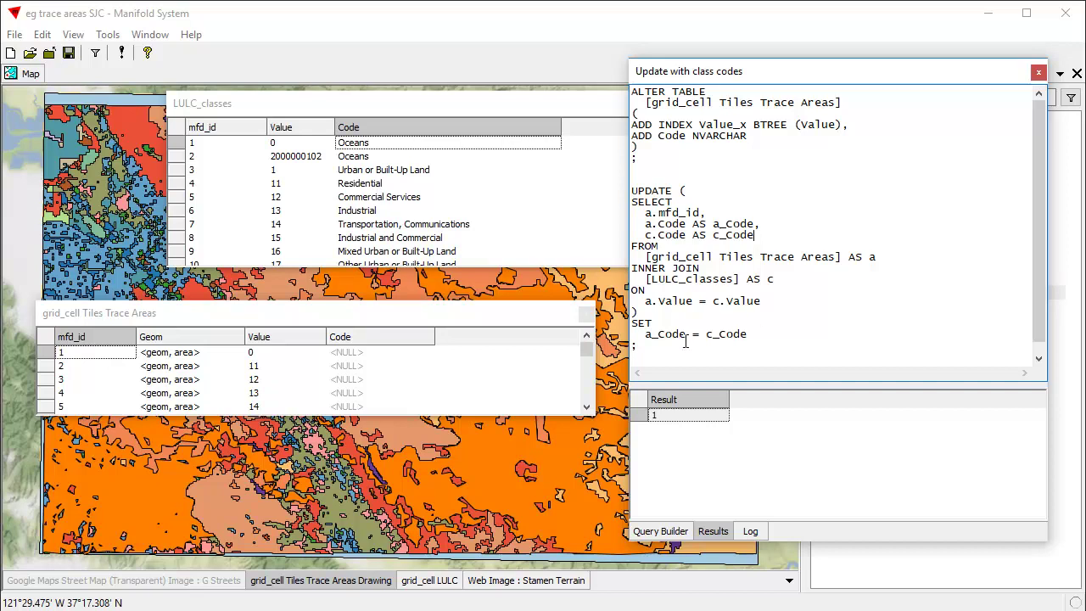
pyautogui.moveTo(687, 335); pyautogui.dragTo(632, 191)
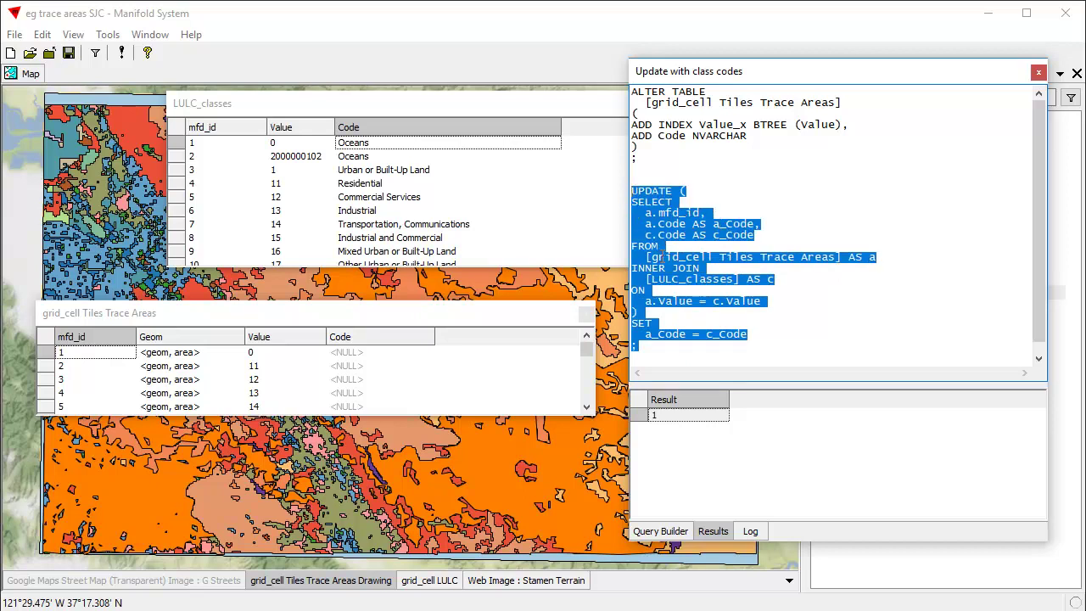
# - Run the UPDATE filling Code names, close LULC_classes and the query, and move the table lower right
pyautogui.hotkey('ctrl', 'e')
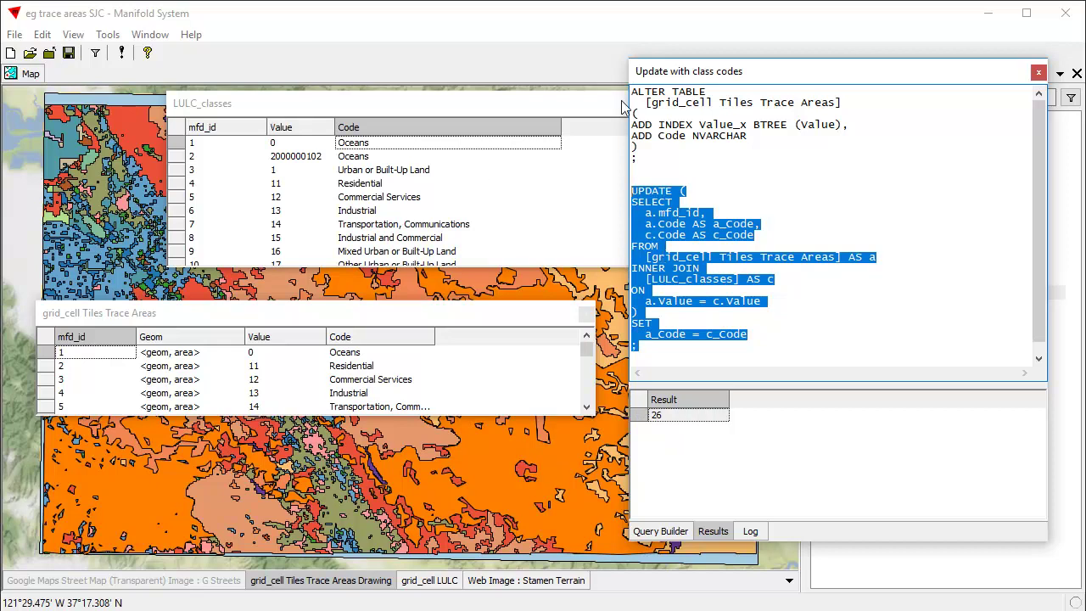
pyautogui.click(477, 102)
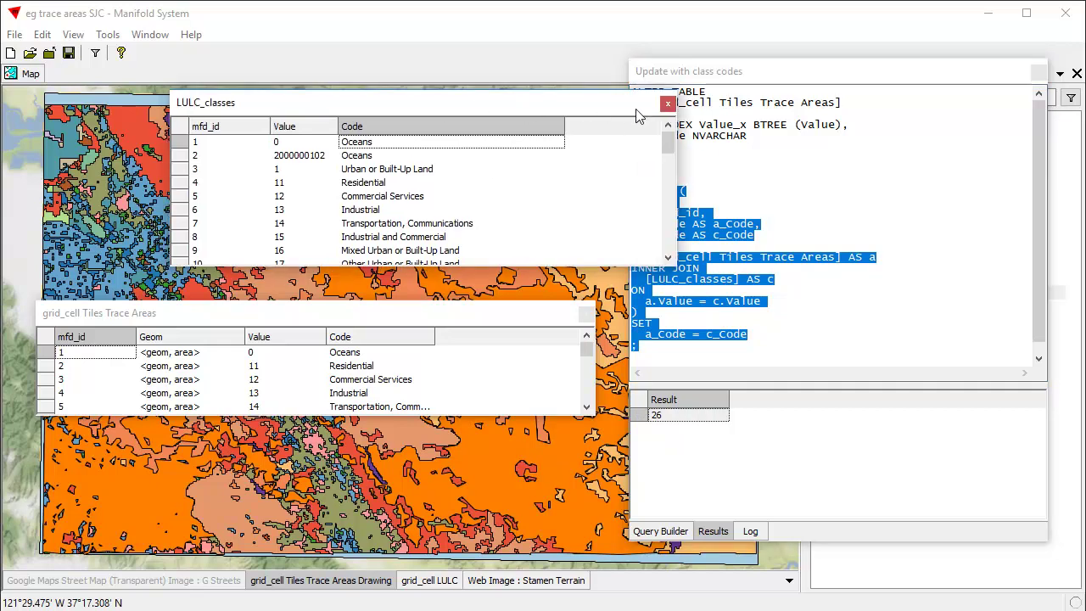
pyautogui.click(676, 104)
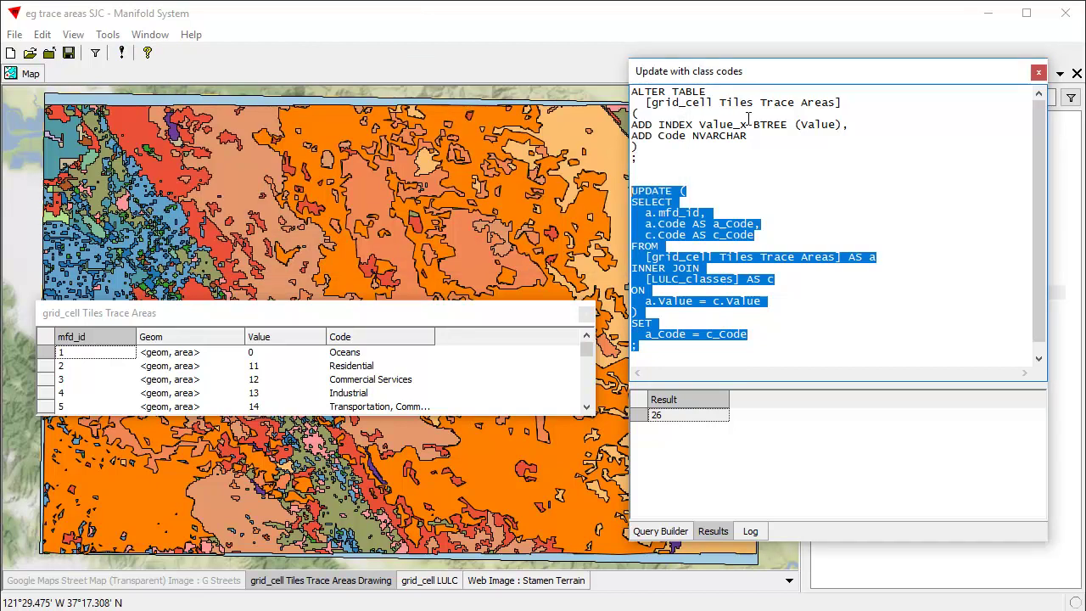
pyautogui.click(1042, 73)
pyautogui.moveTo(495, 325)
pyautogui.mouseDown()
pyautogui.moveTo(900, 426)
pyautogui.moveTo(868, 427)
pyautogui.mouseUp()
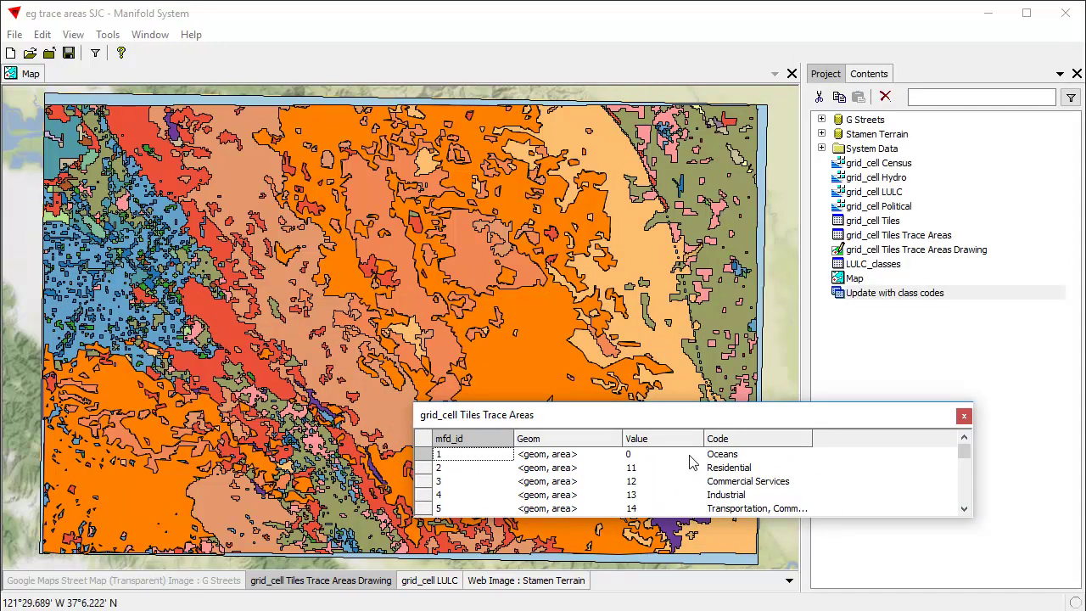
# - Scroll to the last rows of the trace areas table and read the class names in rows 23–25
pyautogui.moveTo(967, 451); pyautogui.dragTo(991, 507)
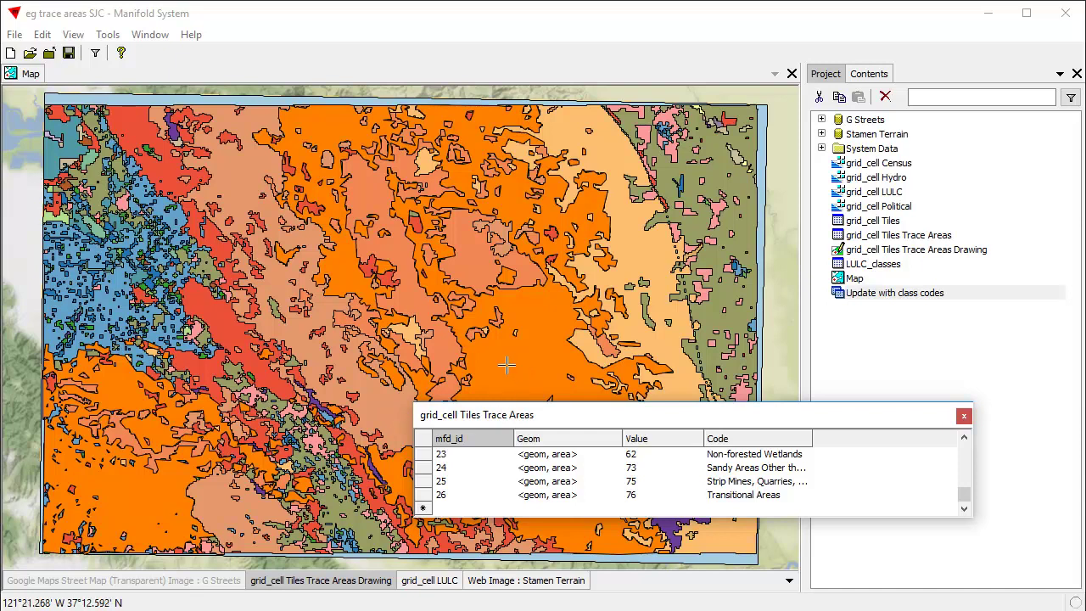
pyautogui.click(760, 470)
pyautogui.click(763, 482)
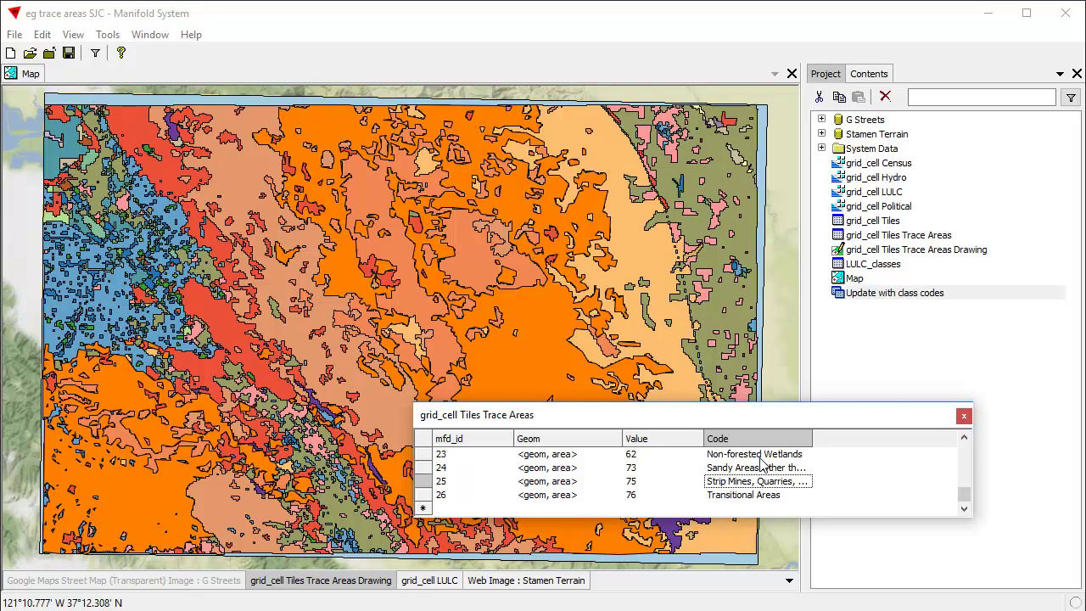
pyautogui.press('Up')
pyautogui.press('Up')
# - Resize and move the trace areas table window, then close it
pyautogui.moveTo(973, 478); pyautogui.dragTo(976, 435)
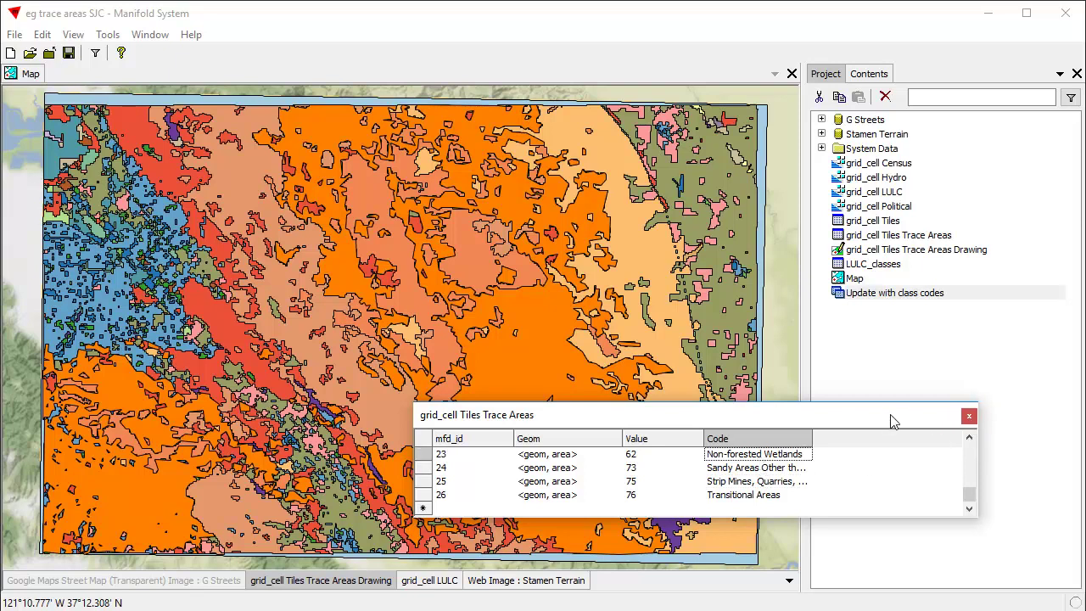
pyautogui.moveTo(890, 422)
pyautogui.mouseDown()
pyautogui.moveTo(936, 459)
pyautogui.moveTo(977, 429)
pyautogui.moveTo(968, 423)
pyautogui.mouseUp()
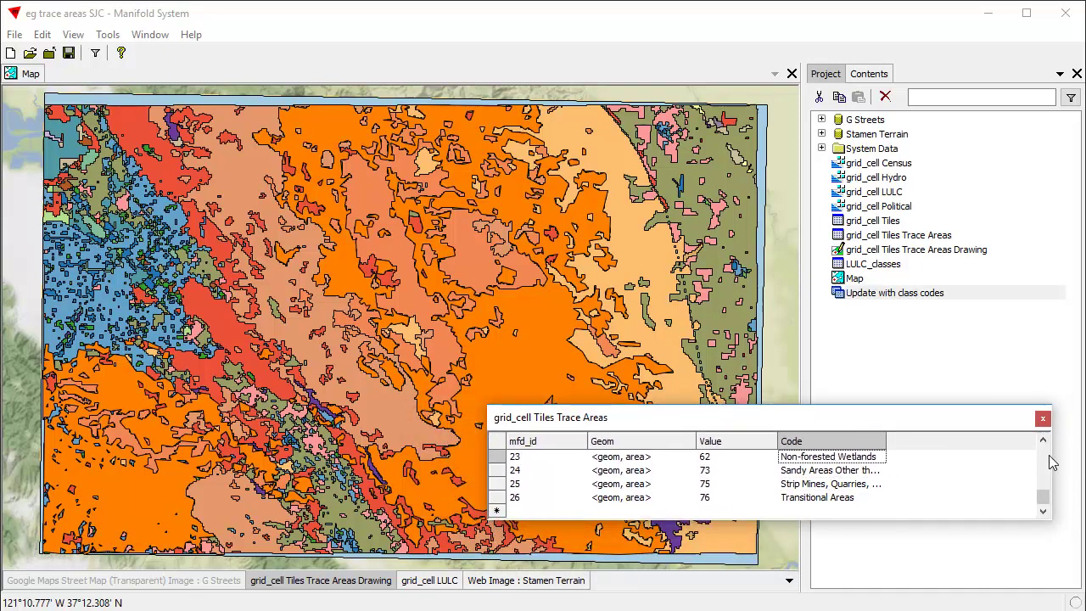
pyautogui.moveTo(1050, 461); pyautogui.dragTo(865, 461)
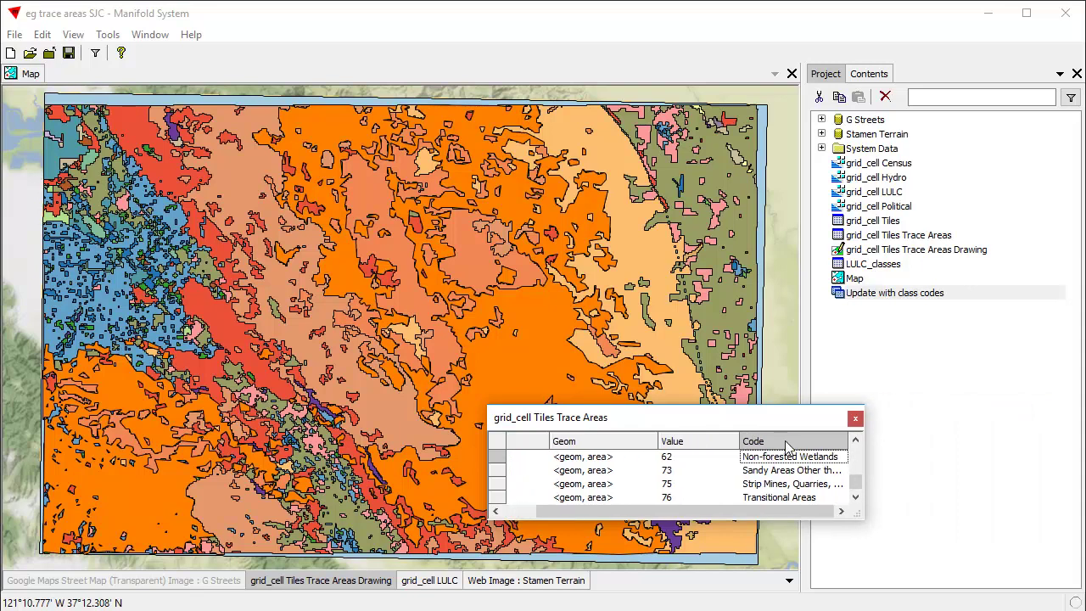
pyautogui.click(854, 419)
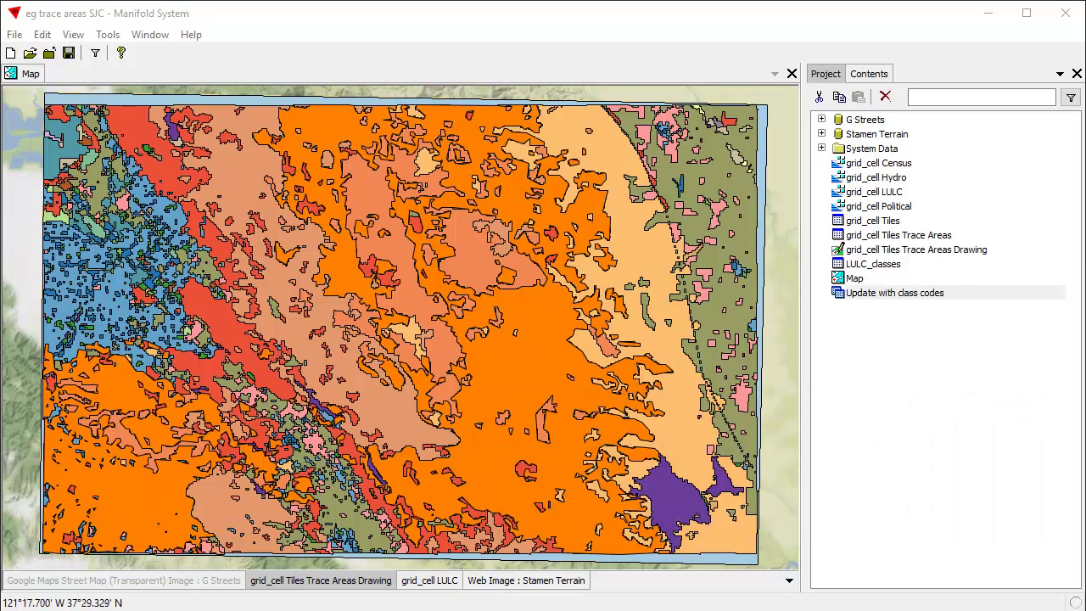
# - Inspect forest and orange area records over the Google street map, ending on purple Reservoirs (mfd_id 21, Value 53)
pyautogui.click(528, 376)
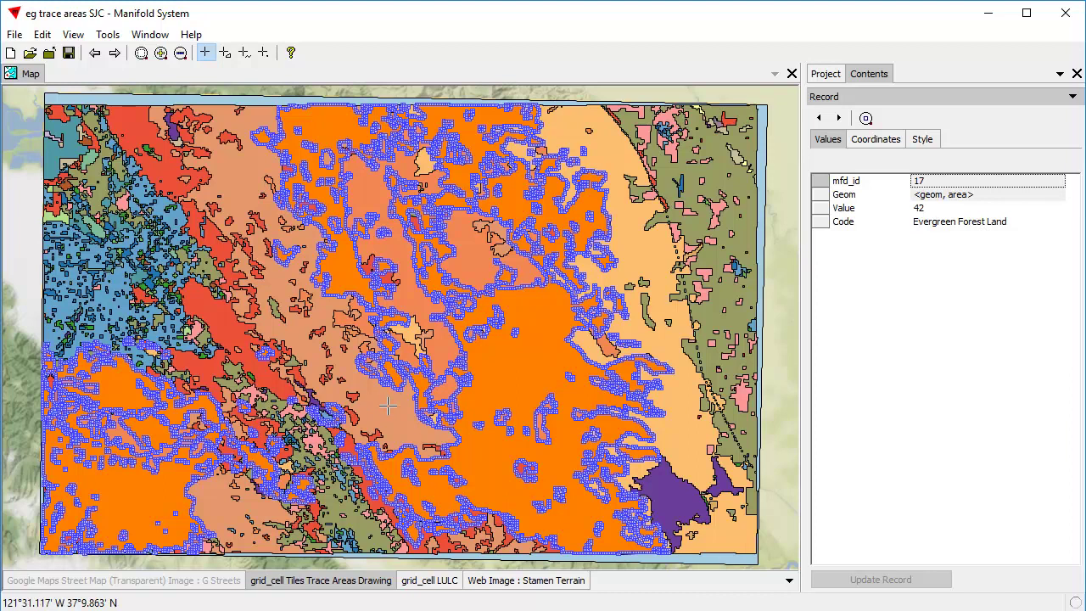
pyautogui.click(387, 419)
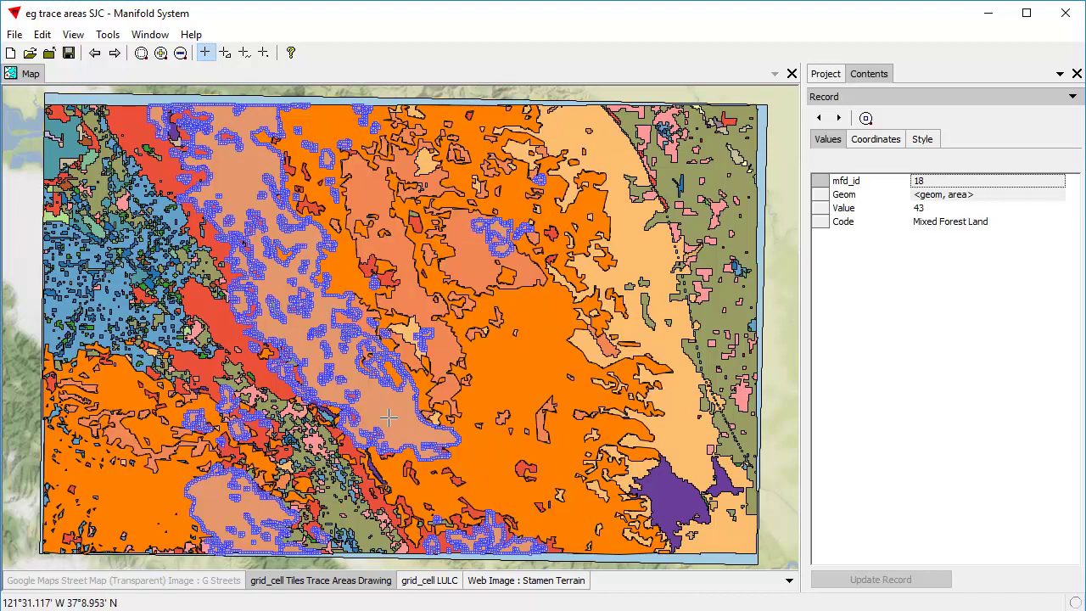
pyautogui.click(192, 584)
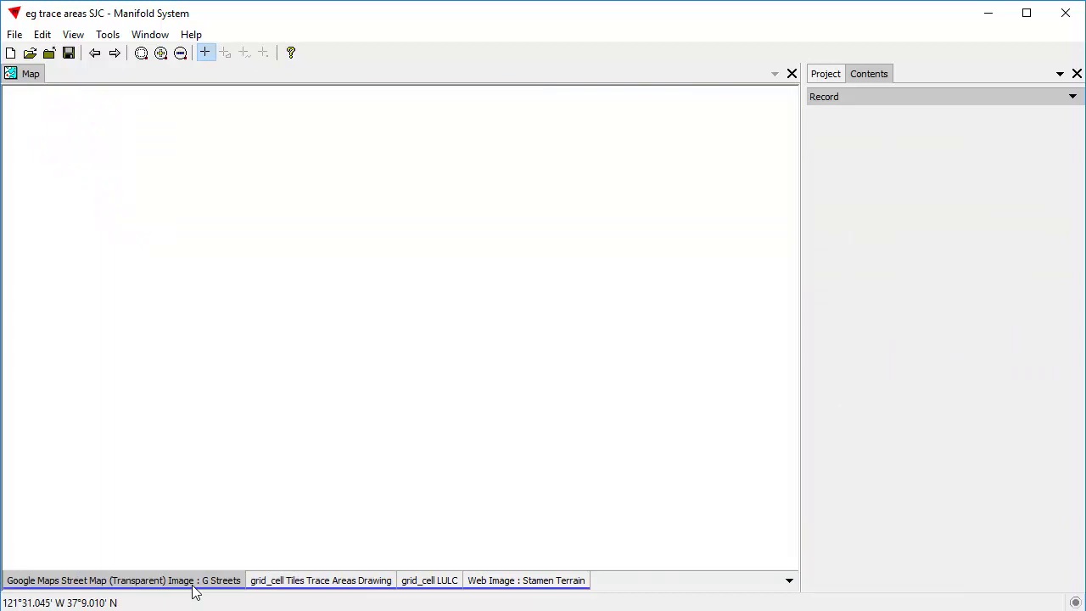
pyautogui.click(328, 583)
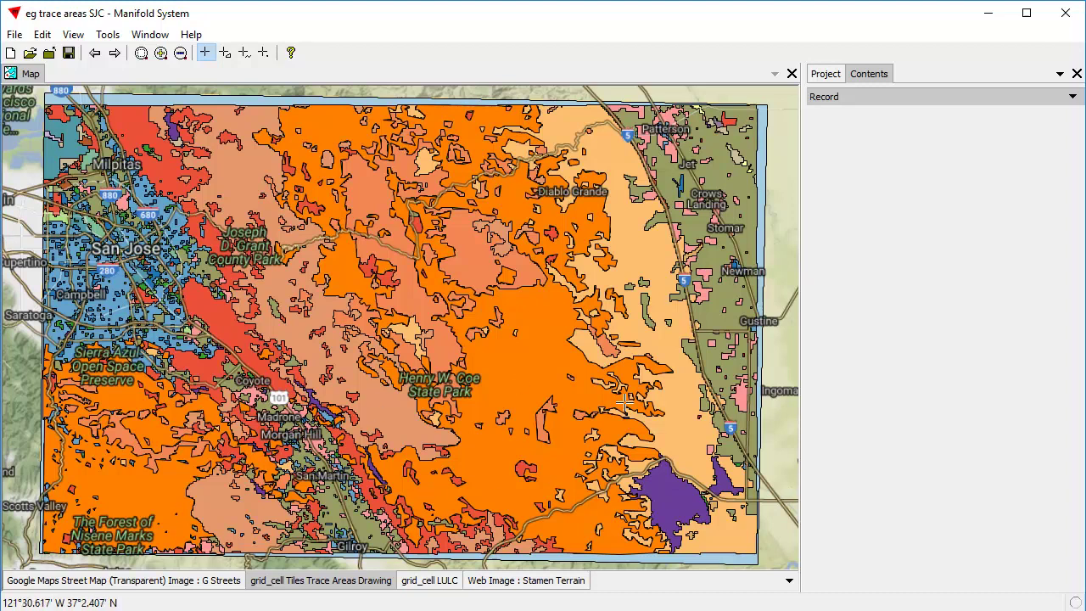
pyautogui.click(576, 526)
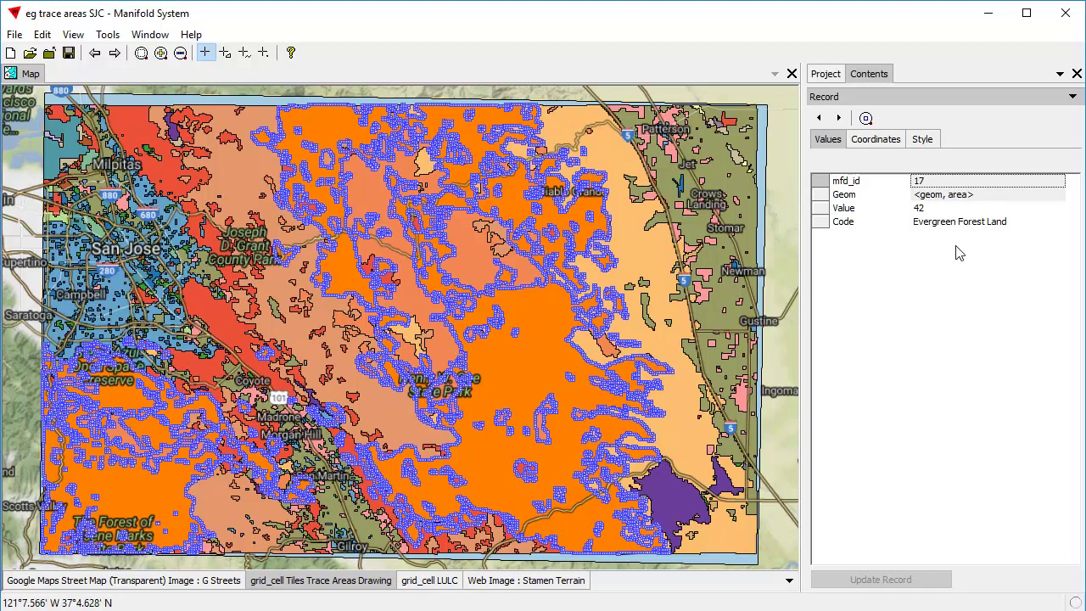
pyautogui.click(675, 501)
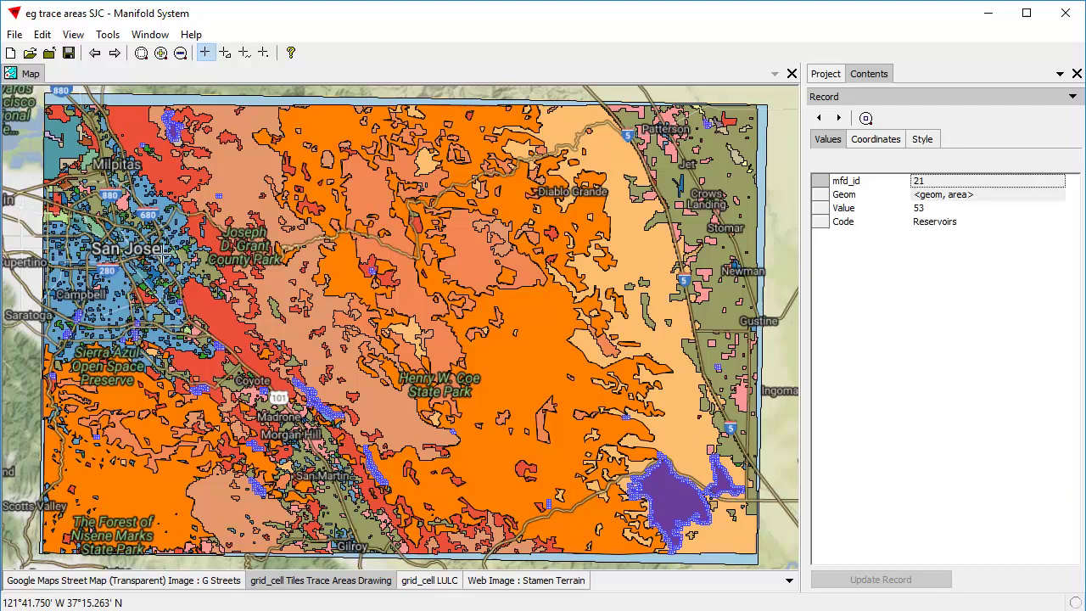
# - Zoom into San Jose and read the Residential, Commercial Services, and Industrial and Commercial area records
pyautogui.moveTo(75, 198); pyautogui.dragTo(246, 356)
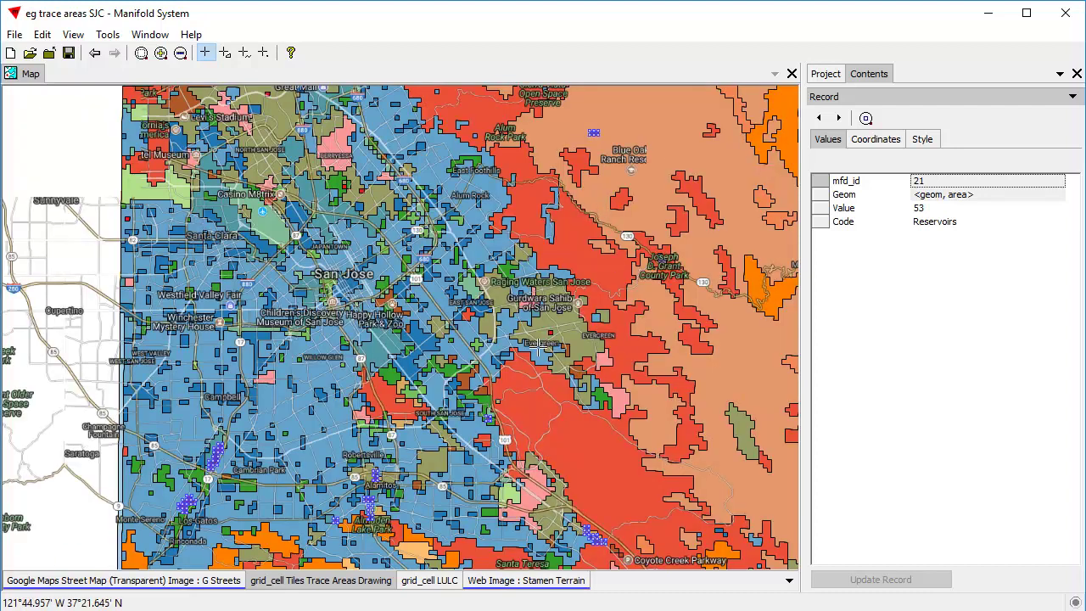
pyautogui.click(300, 396)
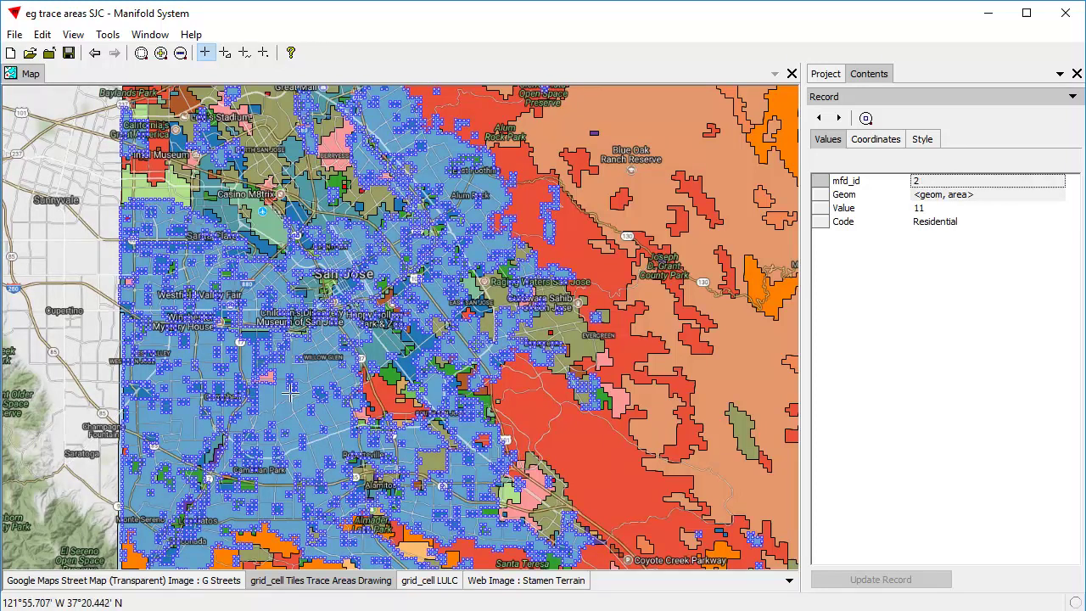
pyautogui.click(254, 335)
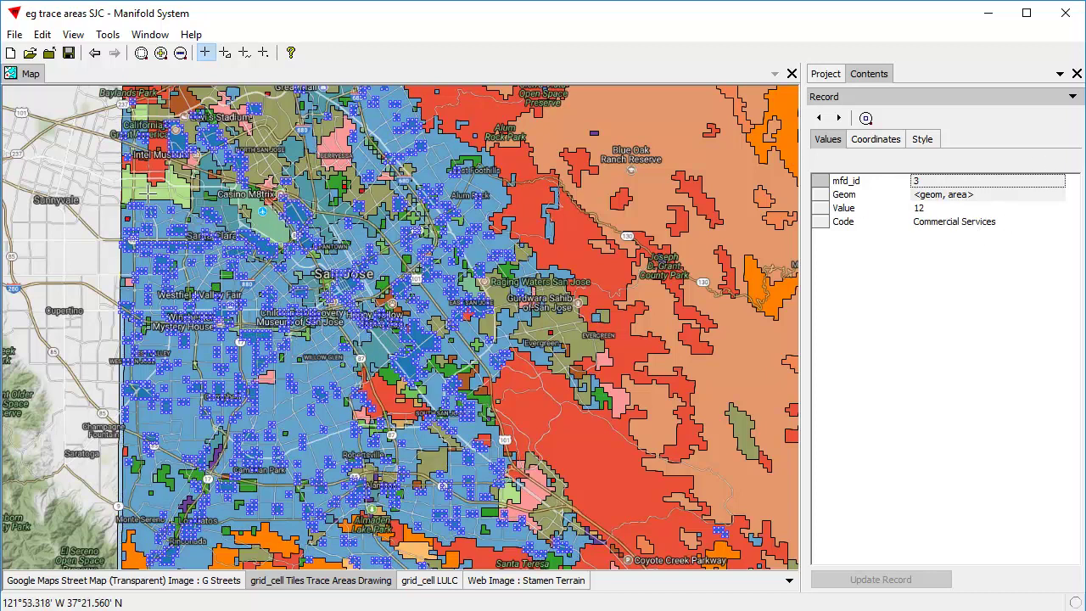
pyautogui.click(149, 194)
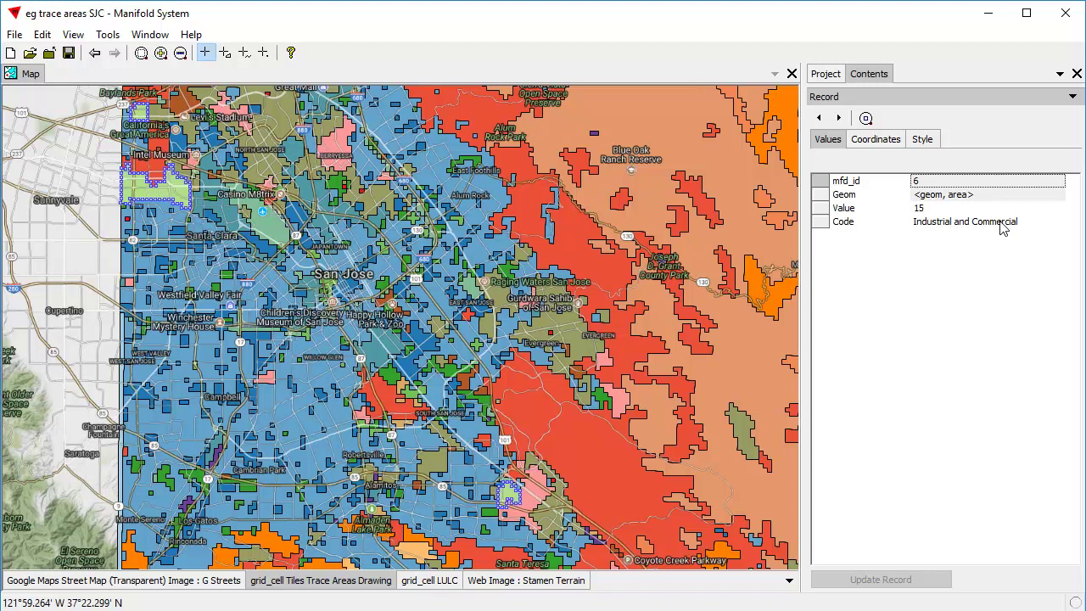
# - Pan west to read a Cropland and Pasture area record, then make the grid_cell LULC raster active
pyautogui.moveTo(280, 205); pyautogui.dragTo(522, 328)
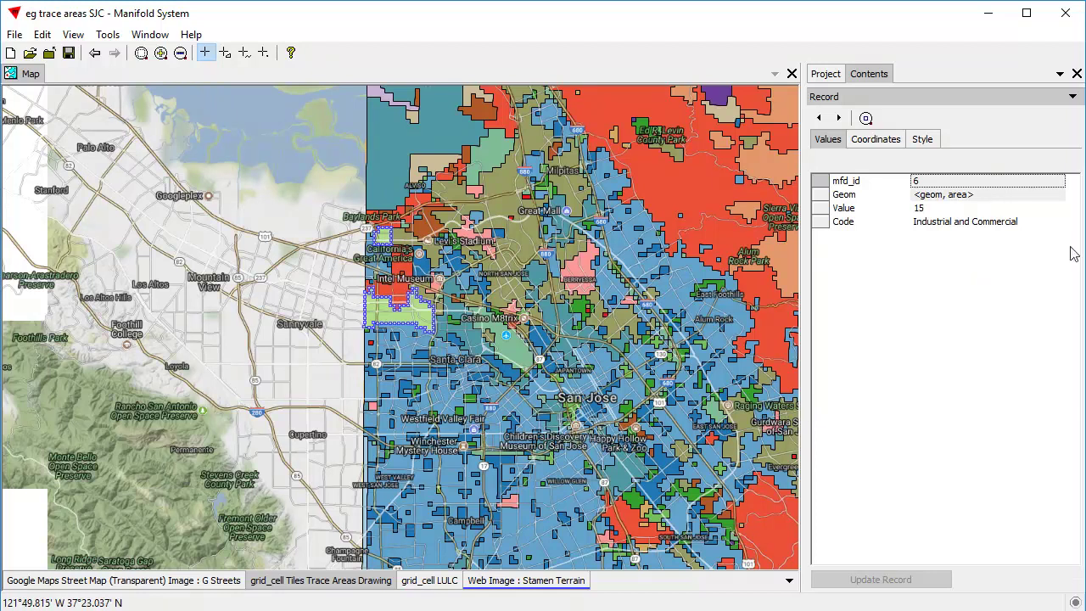
pyautogui.click(528, 255)
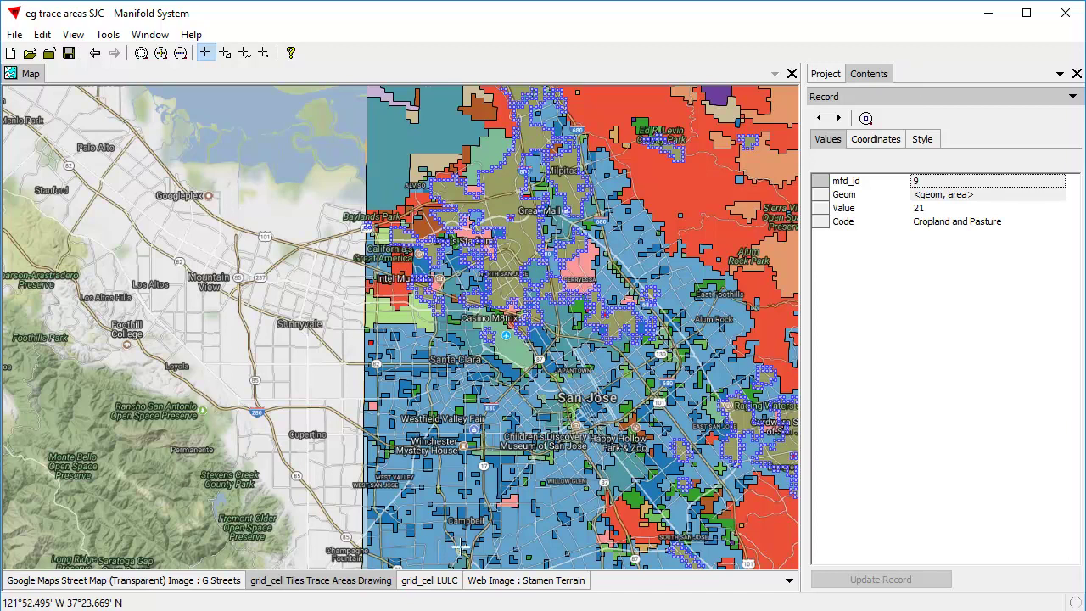
pyautogui.click(431, 582)
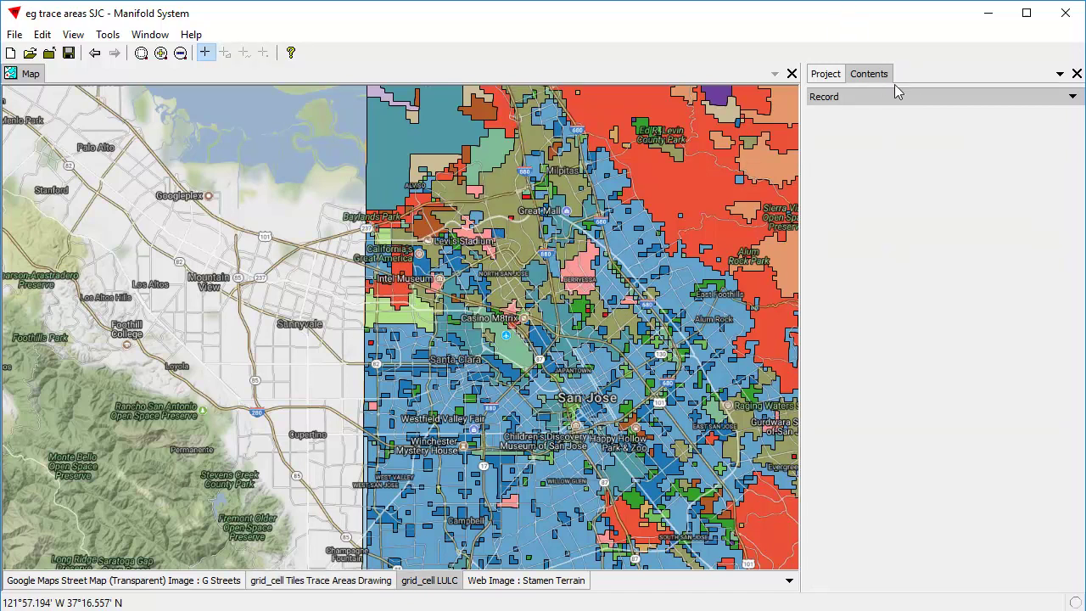
# - Switch the panel to Transform and choose the Trace Areas transform
pyautogui.click(876, 100)
pyautogui.click(892, 212)
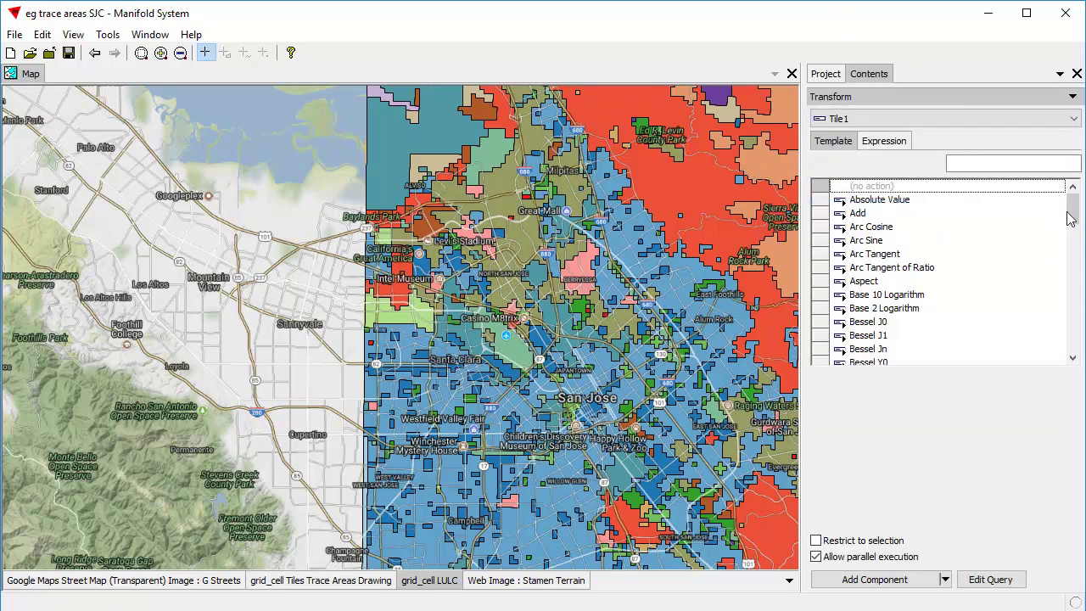
pyautogui.moveTo(1070, 210); pyautogui.dragTo(1073, 357)
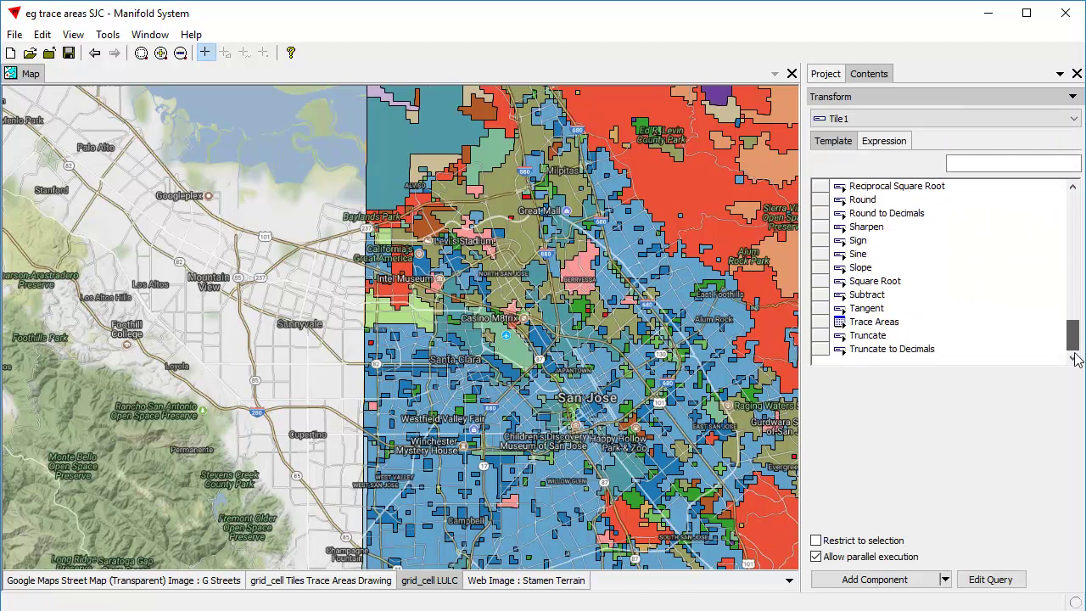
pyautogui.click(888, 323)
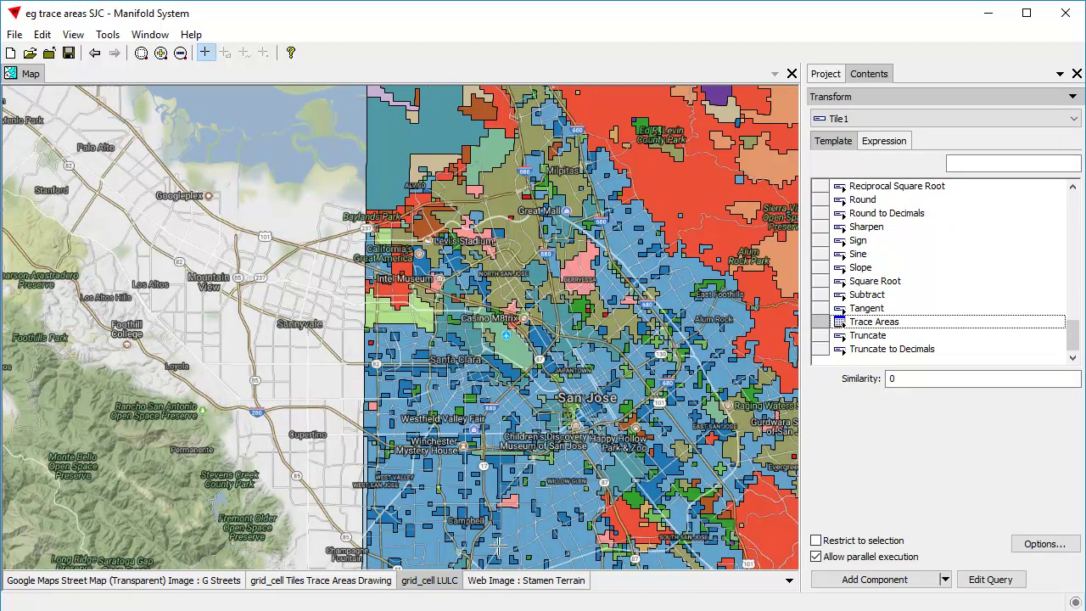
# - Hide the Trace Areas Drawing layer and preview Trace Areas with Similarity 0 on the LULC raster
pyautogui.click(381, 585)
pyautogui.keyDown('shift'); pyautogui.click(381, 586); pyautogui.keyUp('shift')
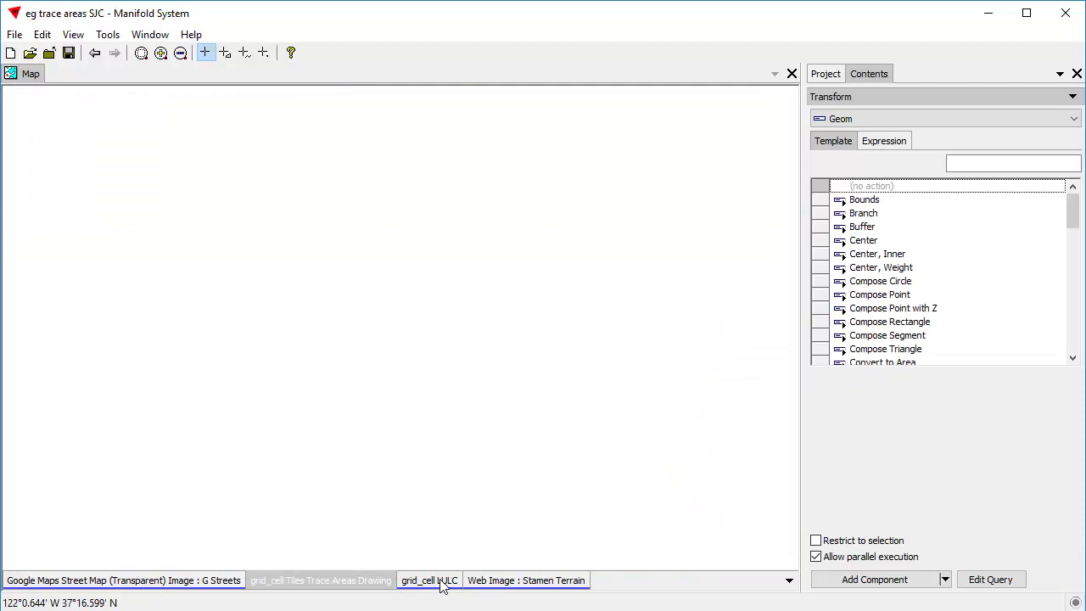
pyautogui.click(444, 585)
pyautogui.moveTo(1073, 204); pyautogui.dragTo(970, 366)
pyautogui.click(877, 322)
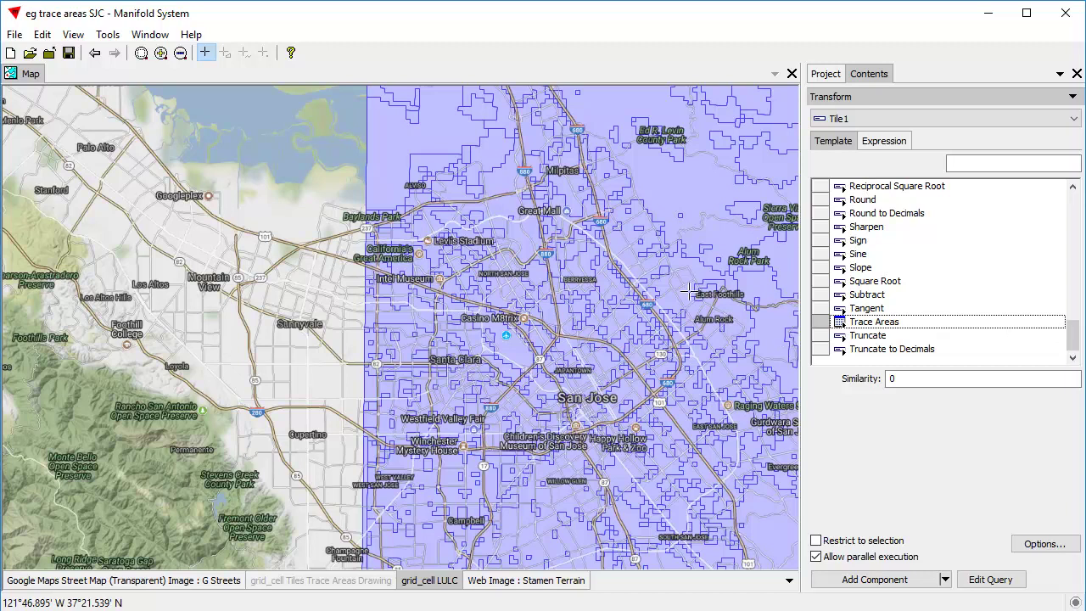
# - Show the grid_cell Tiles Trace Areas Drawing layer over the street map again
pyautogui.click(320, 582)
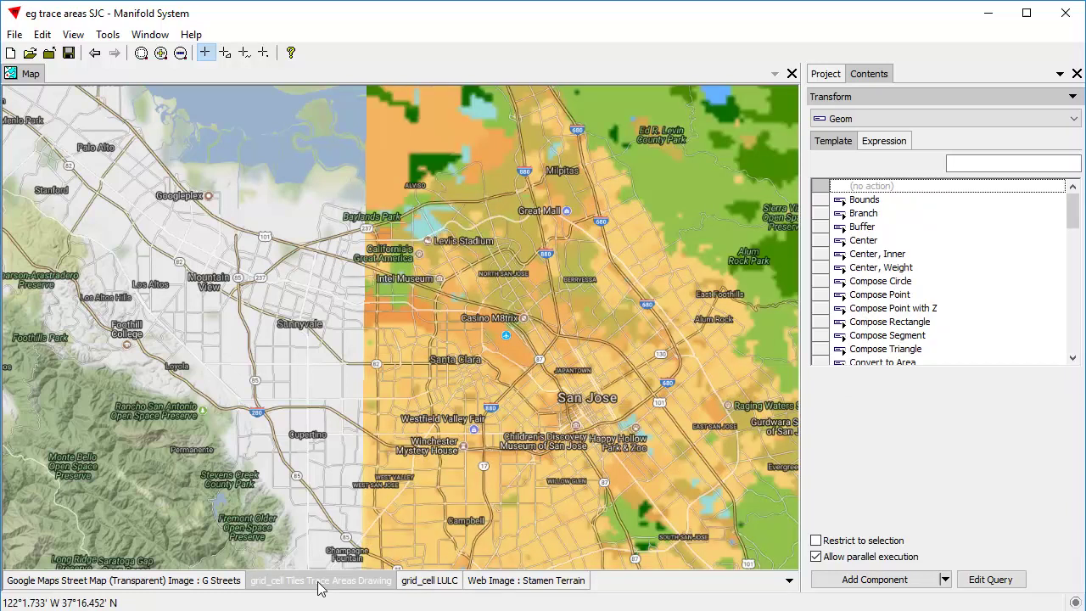